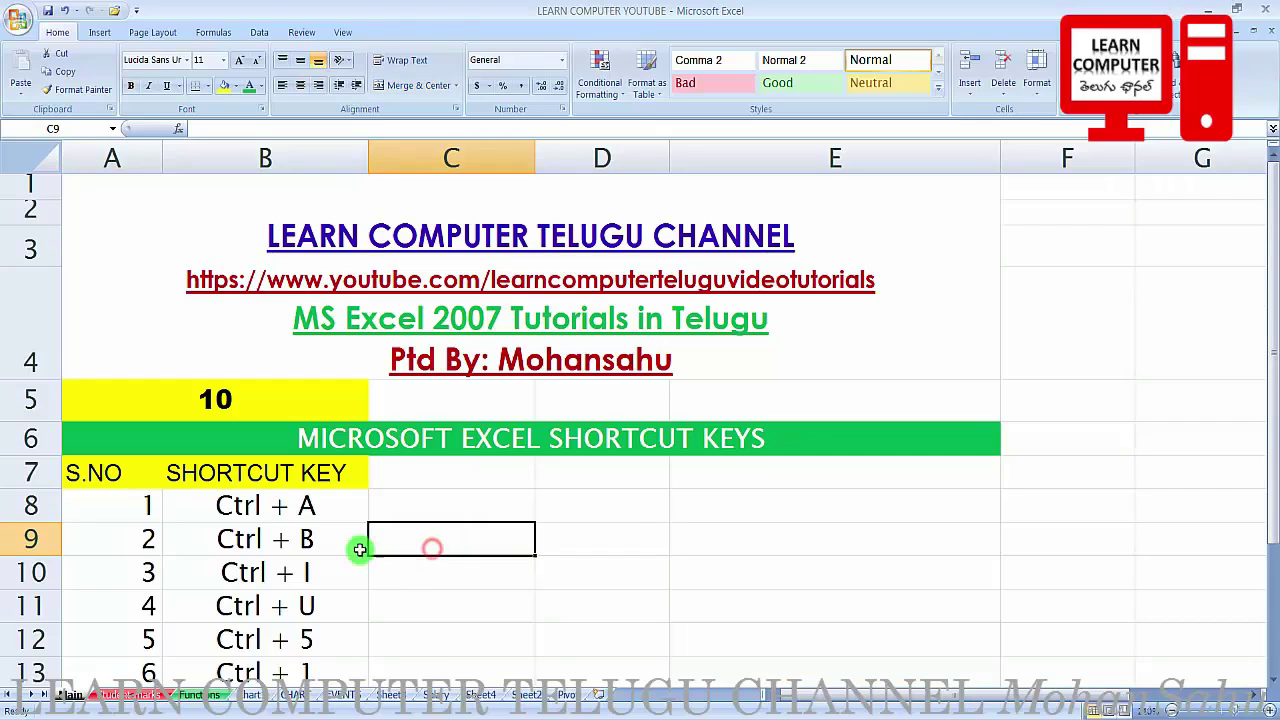
# Look through the list of shortcuts under the SHORTCUT KEY heading in column B
pyautogui.click(240, 515)
pyautogui.scroll(-1, 287, 515)
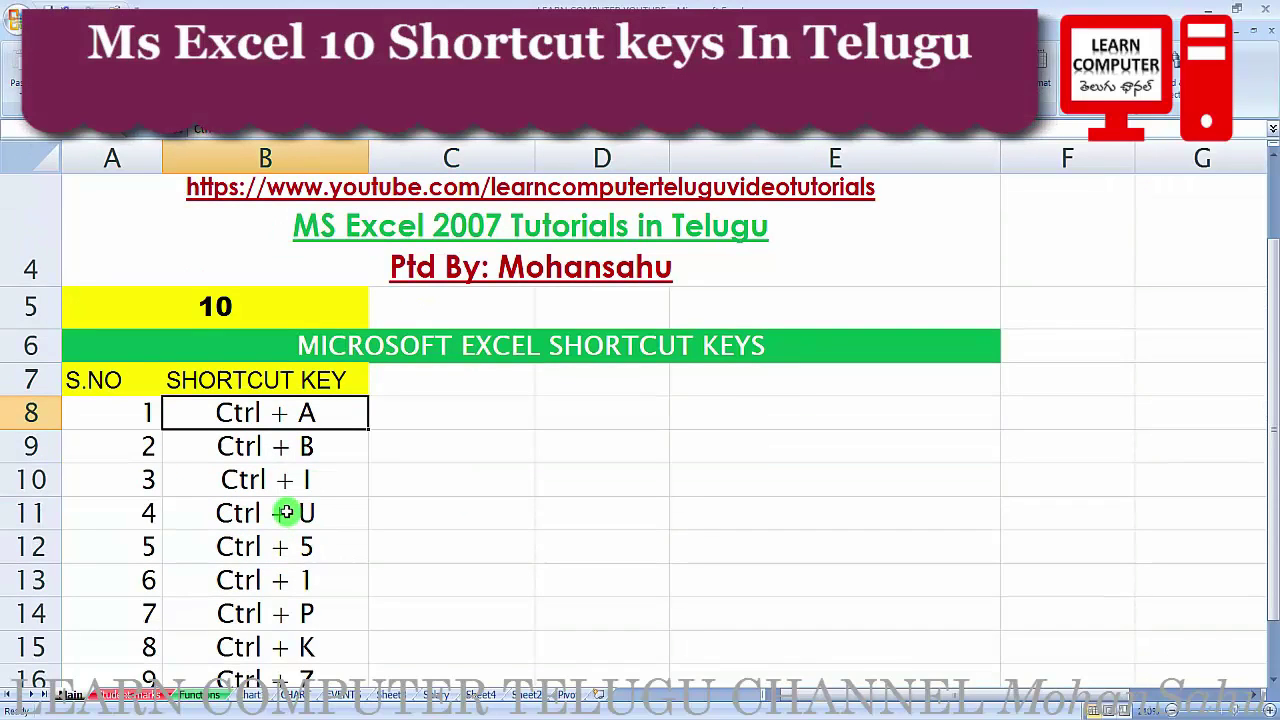
pyautogui.scroll(-2, 288, 490)
pyautogui.scroll(2, 292, 488)
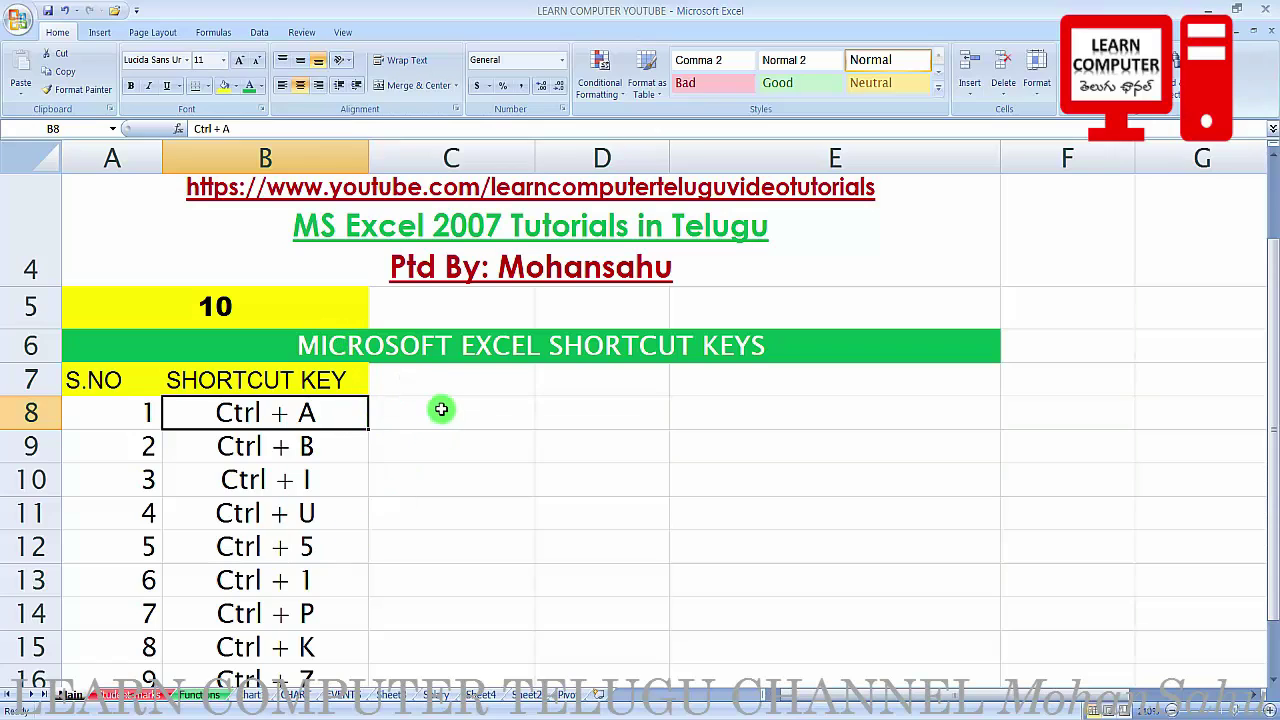
pyautogui.click(441, 409)
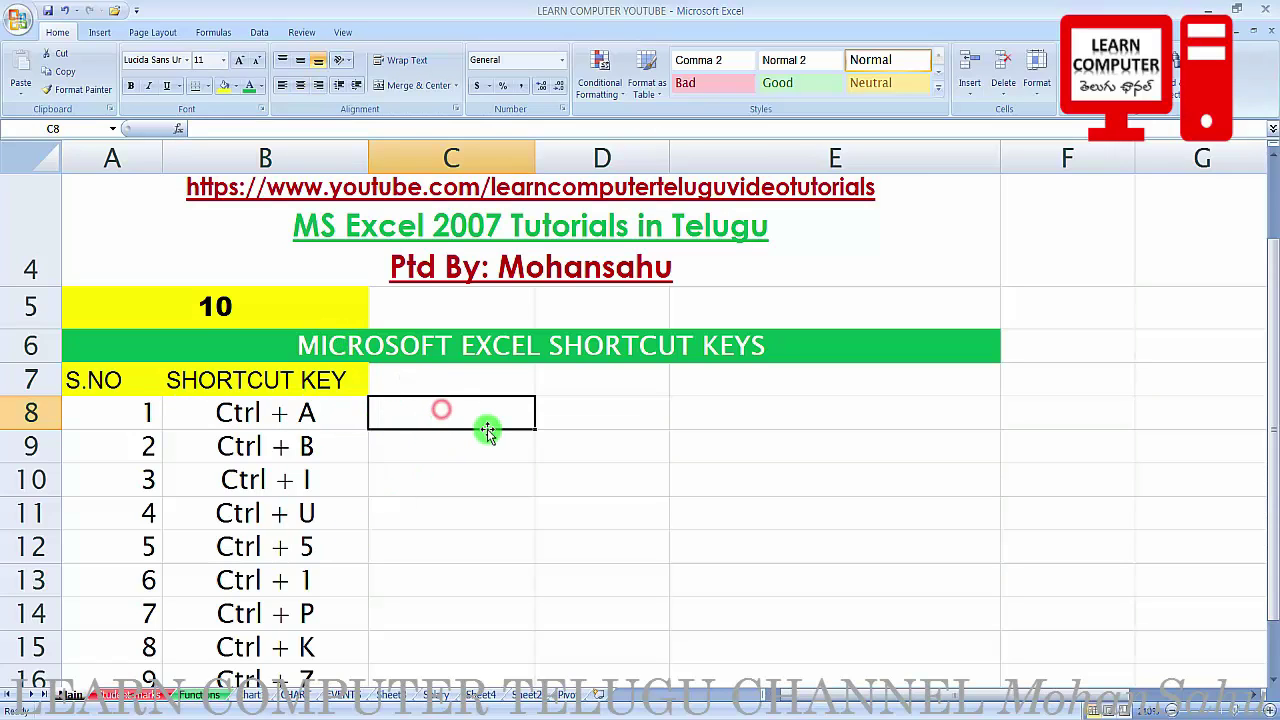
# Demonstrate selecting whole columns and rows one at a time using column D, row 6 and row 8, then deselect
pyautogui.click(600, 165)
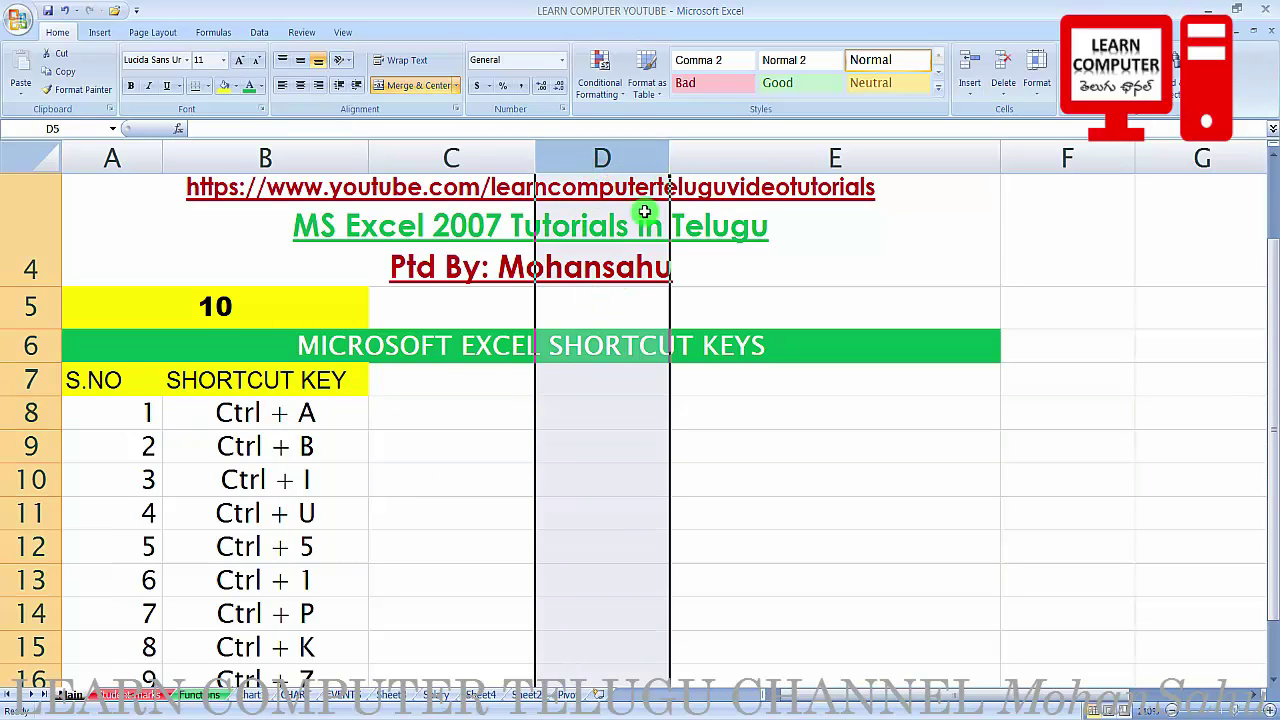
pyautogui.click(33, 345)
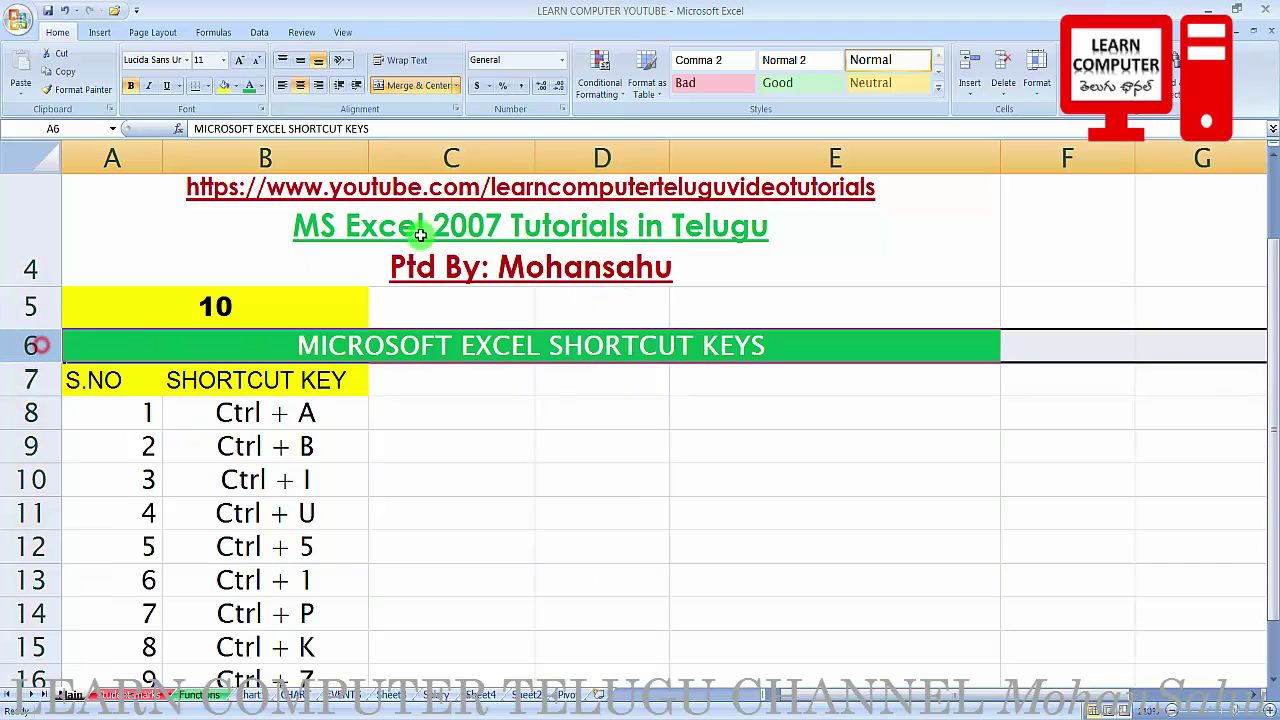
pyautogui.click(576, 158)
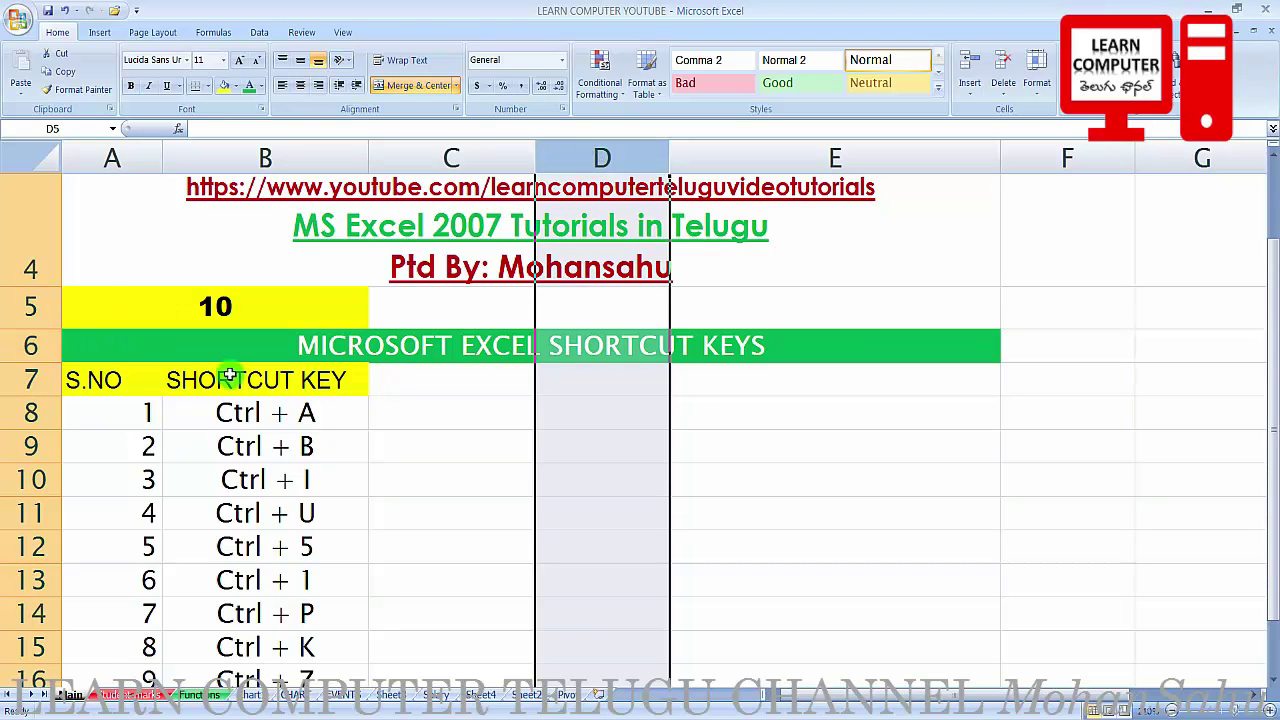
pyautogui.click(38, 346)
pyautogui.click(25, 412)
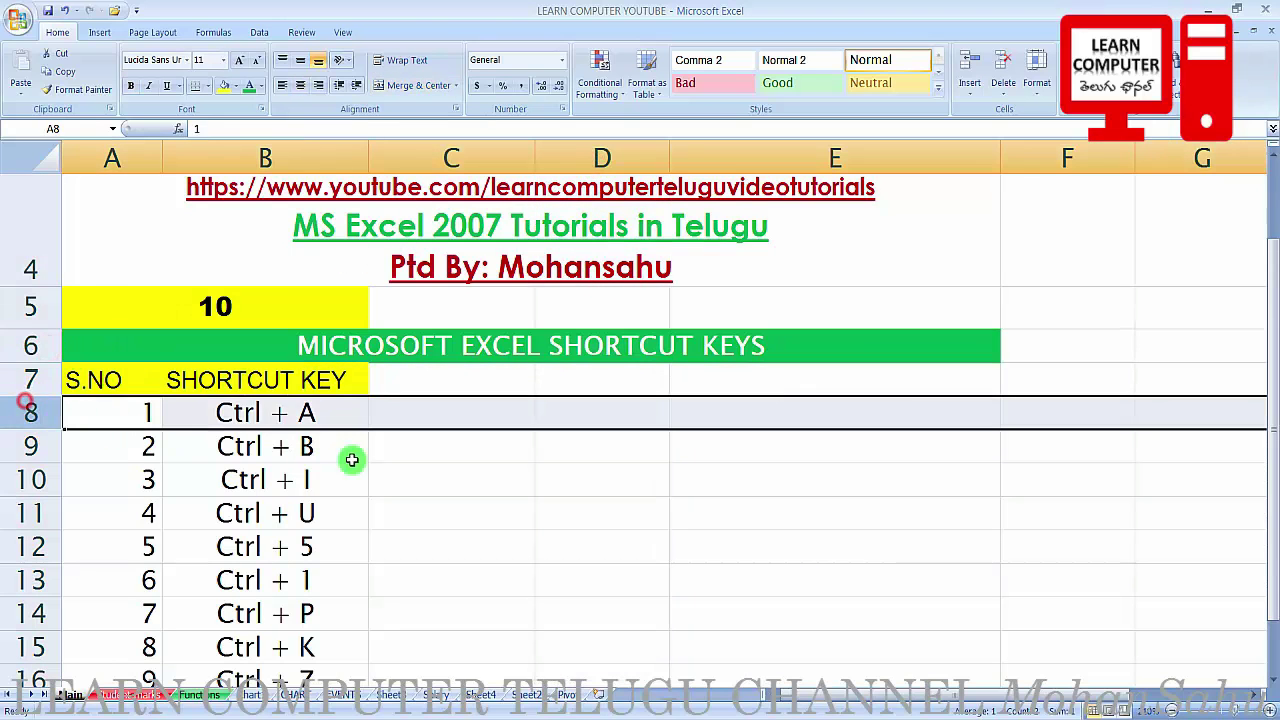
pyautogui.click(434, 457)
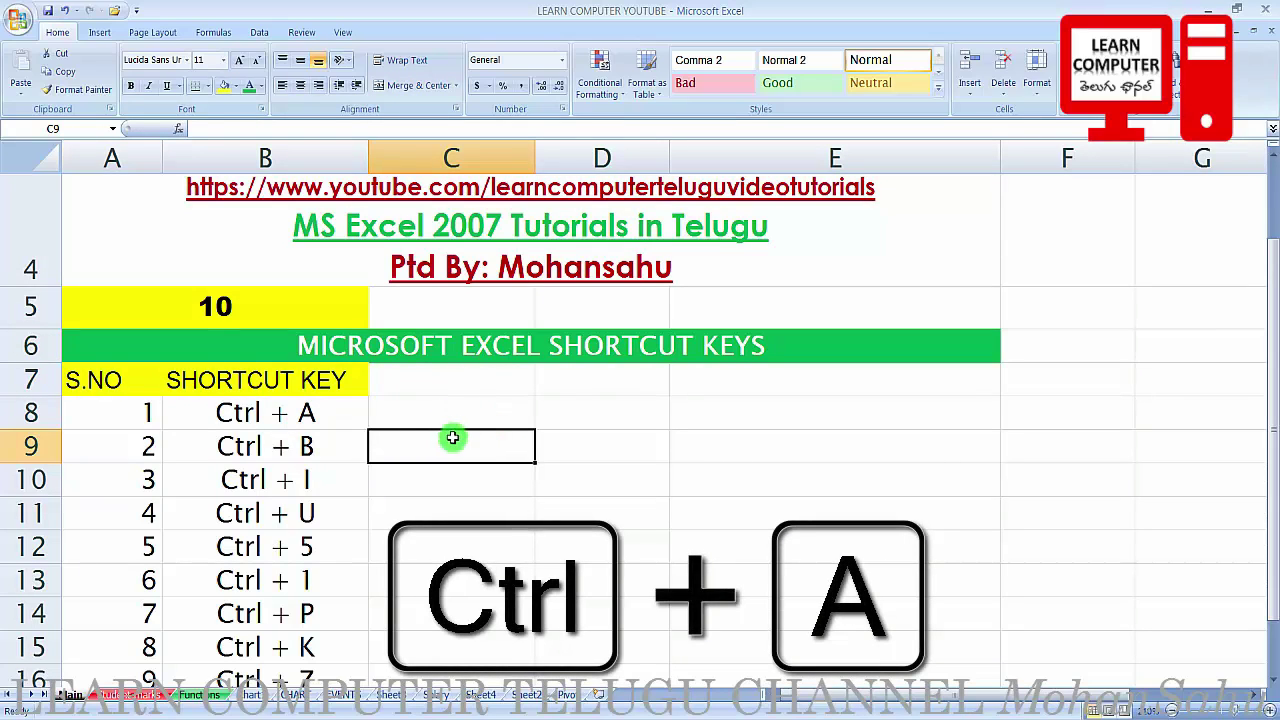
# Starting from cell C8, select the surrounding data region, extend the selection to the entire worksheet, and return to C8
pyautogui.click(341, 420)
pyautogui.click(417, 418)
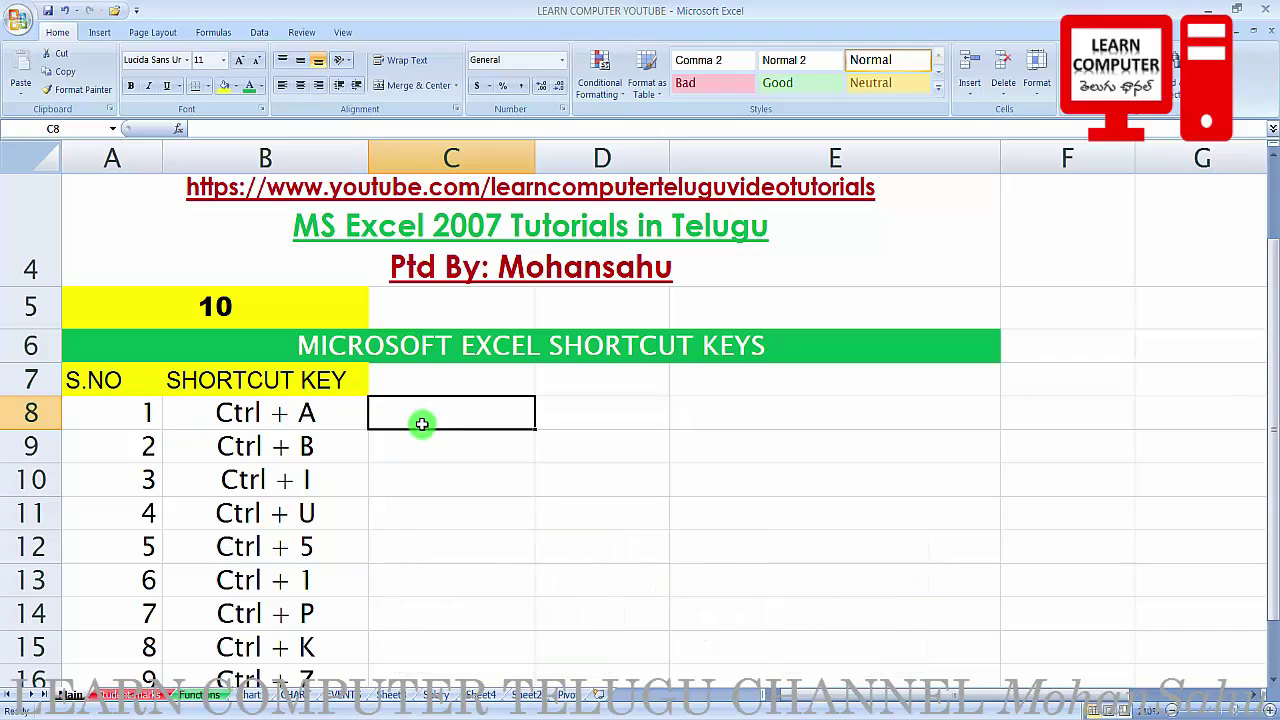
pyautogui.hotkey('ctrl', 'a')
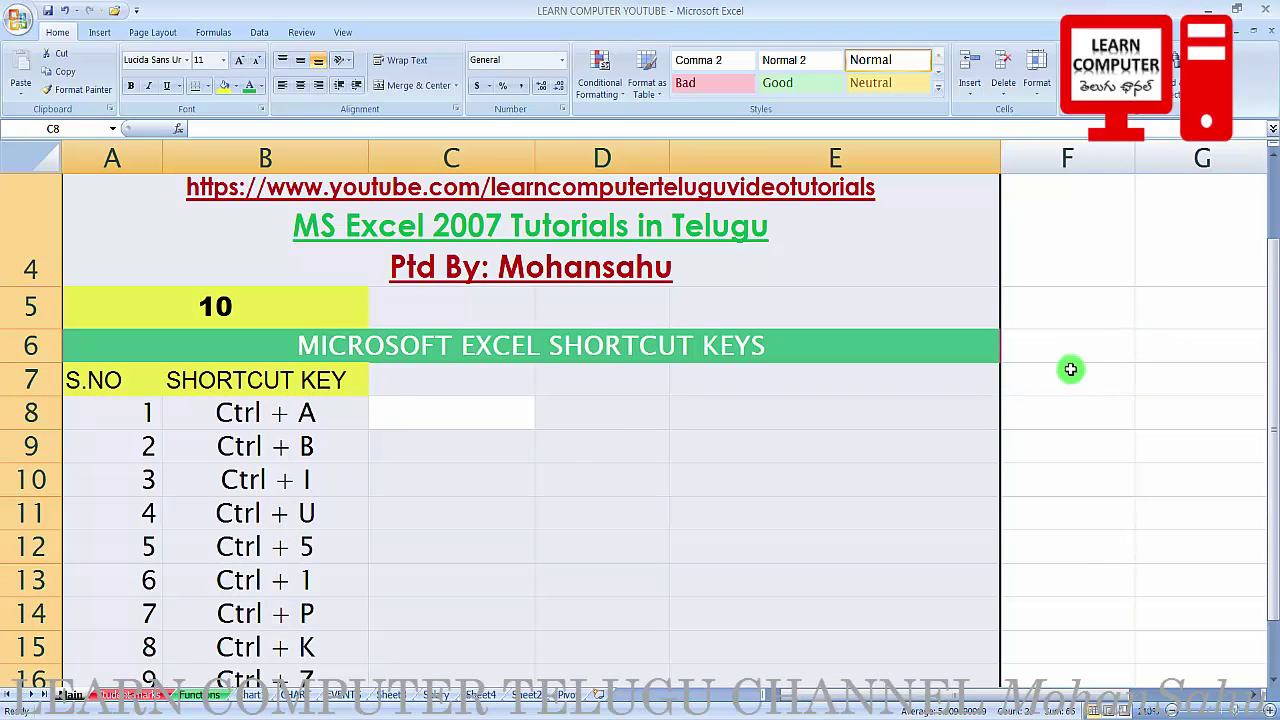
pyautogui.hotkey('ctrl', 'a')
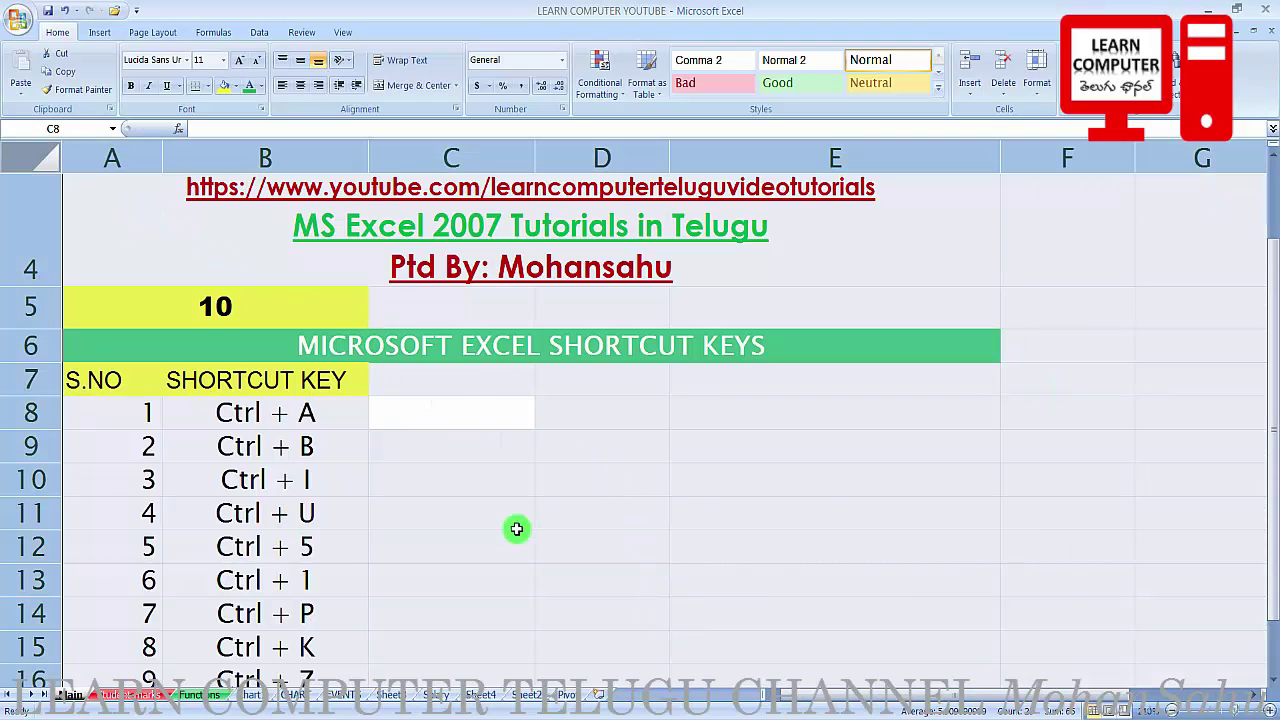
pyautogui.moveTo(1274, 452); pyautogui.dragTo(1276, 543)
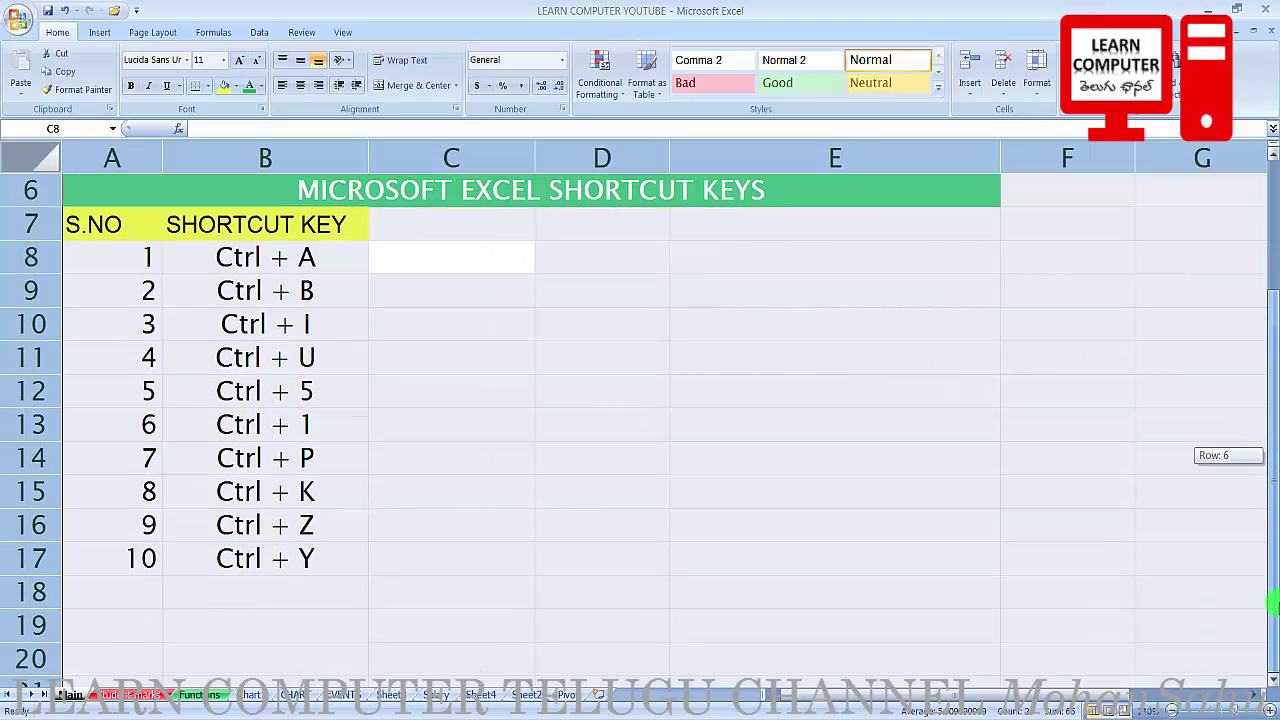
pyautogui.moveTo(1272, 603); pyautogui.dragTo(1268, 512)
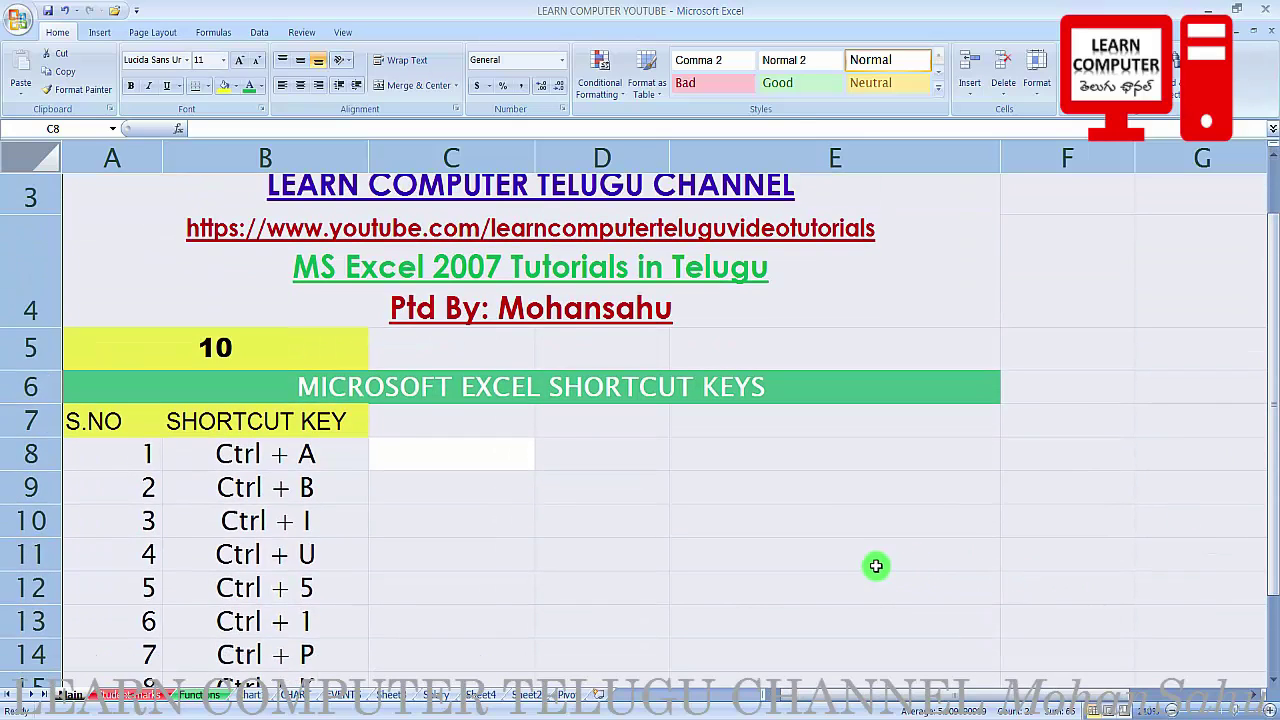
pyautogui.click(564, 520)
pyautogui.click(528, 459)
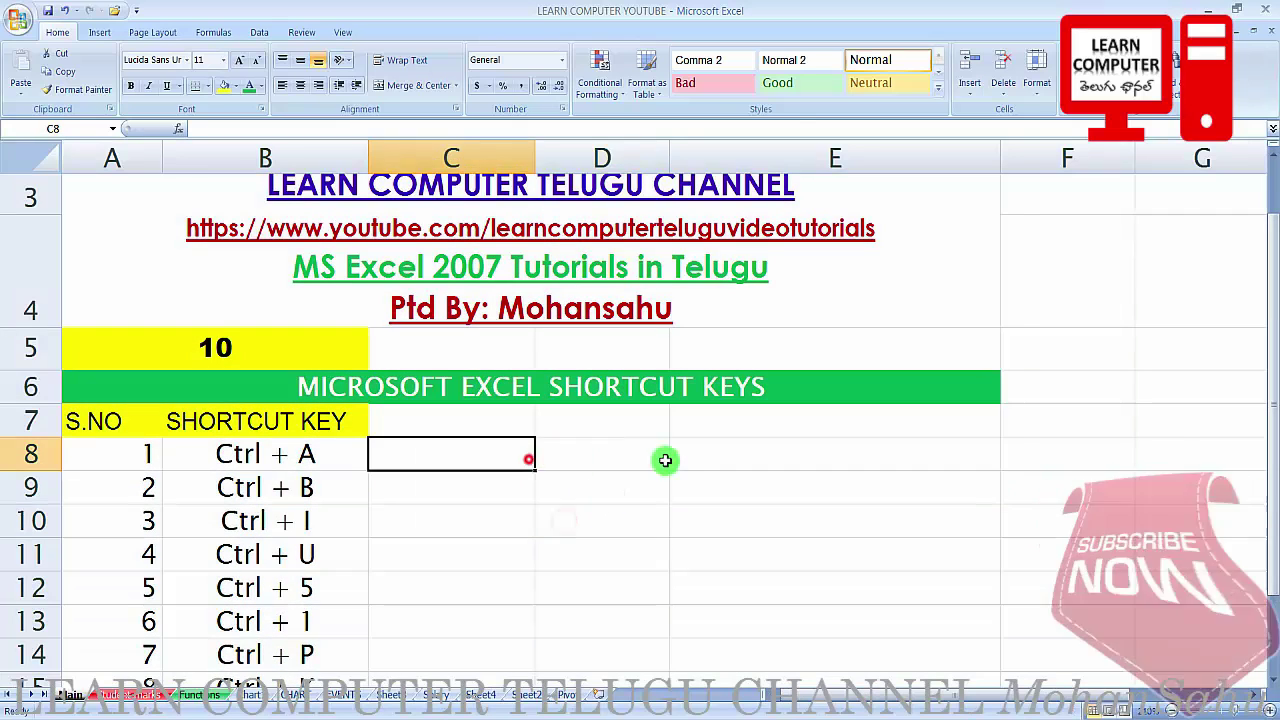
# Select the entire worksheet from its header corner and clear the selection again
pyautogui.click(665, 460)
pyautogui.click(506, 474)
pyautogui.click(474, 460)
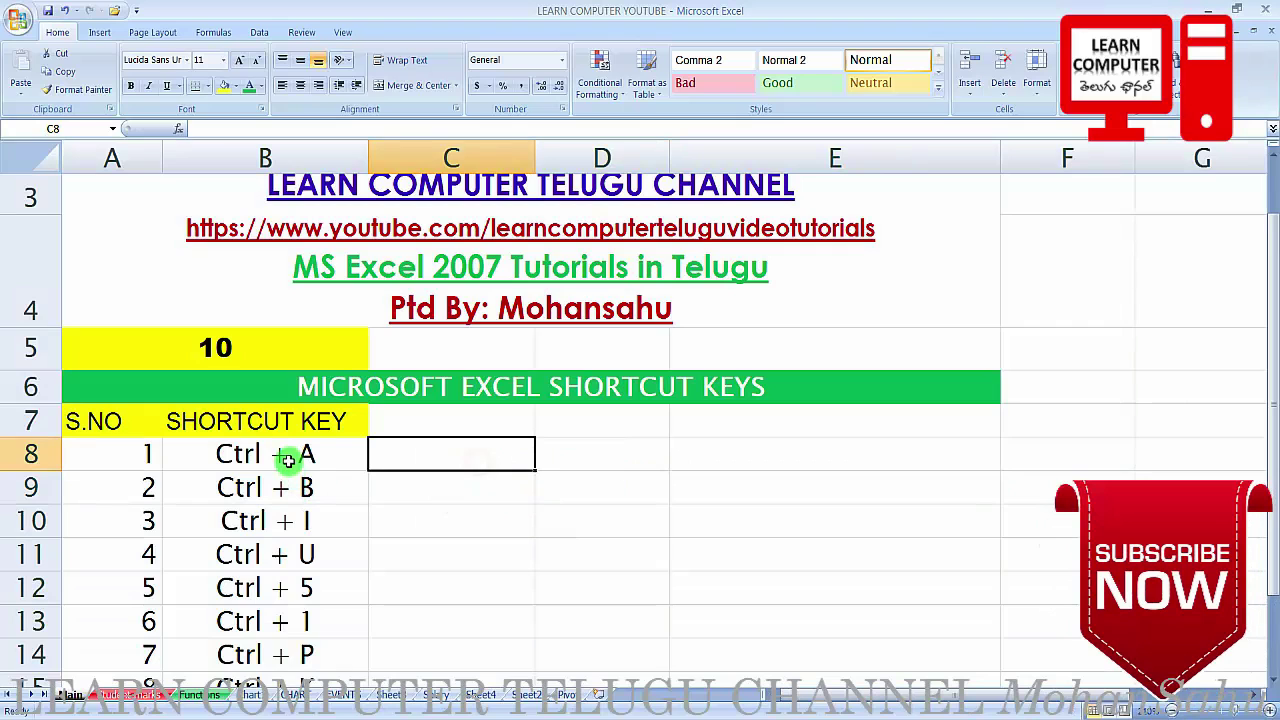
pyautogui.click(326, 456)
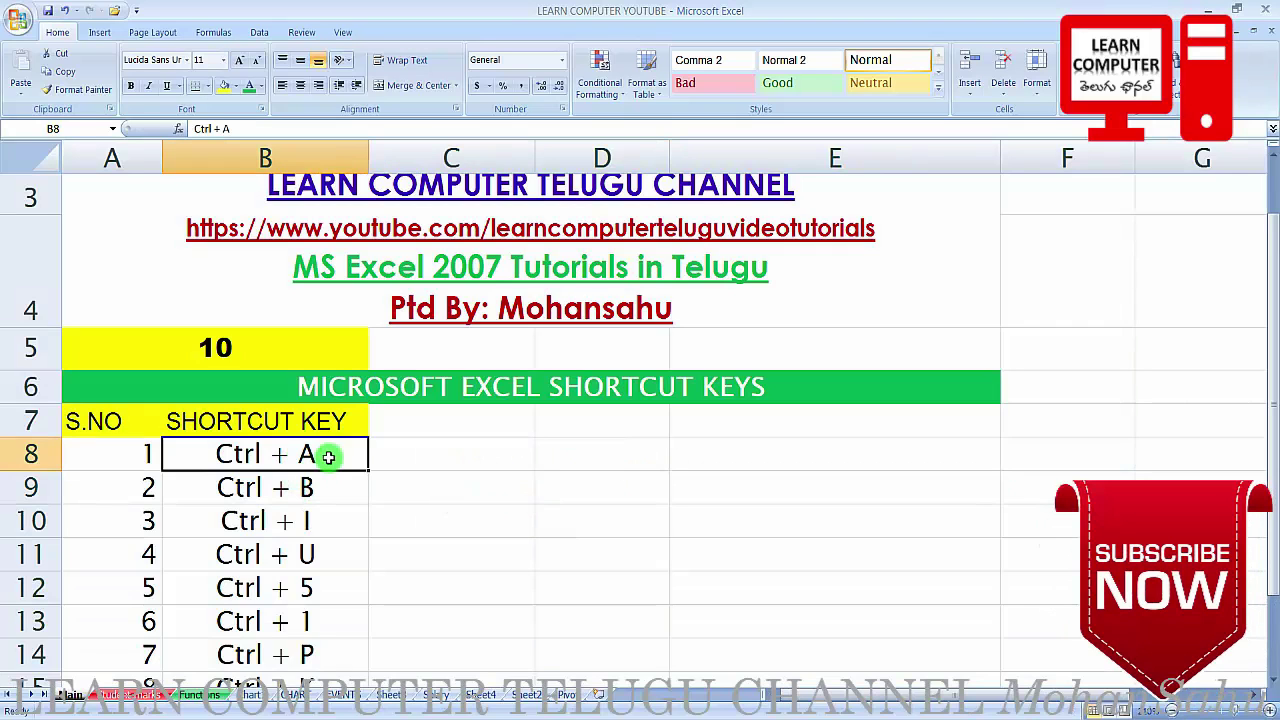
pyautogui.click(38, 156)
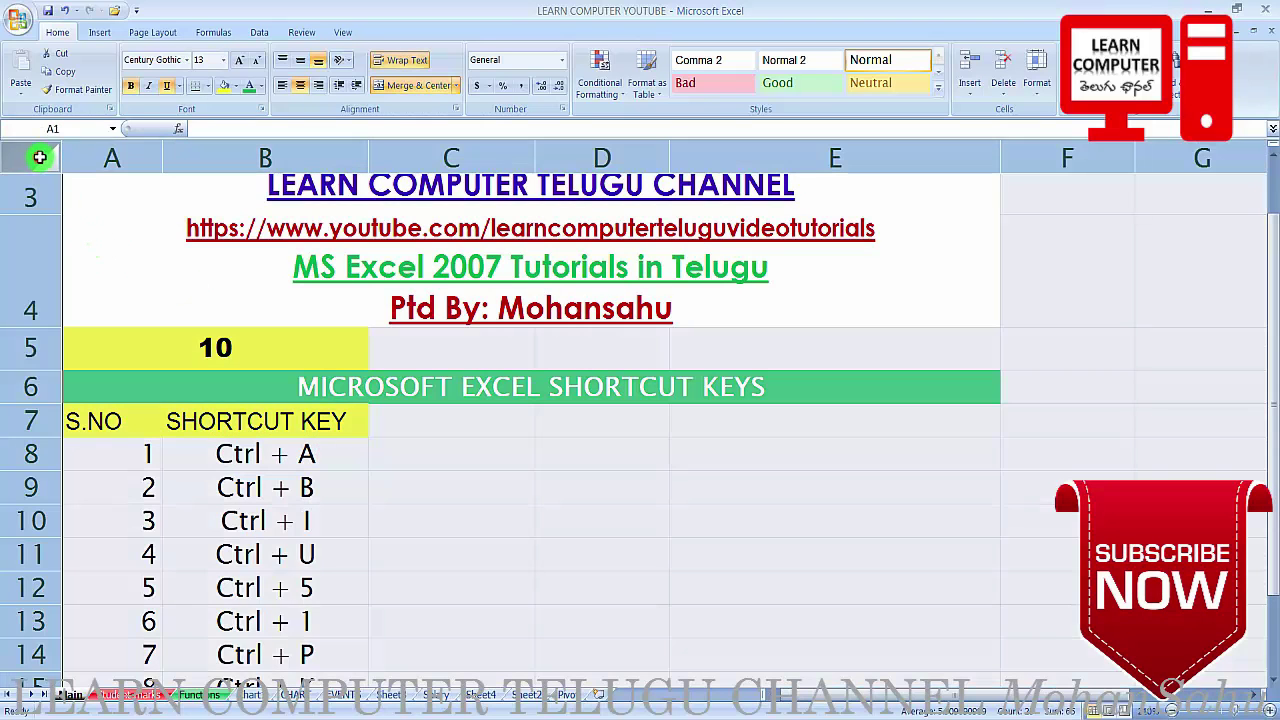
pyautogui.click(506, 452)
# Apply the green font color to the first shortcut entry in cell B8
pyautogui.click(284, 465)
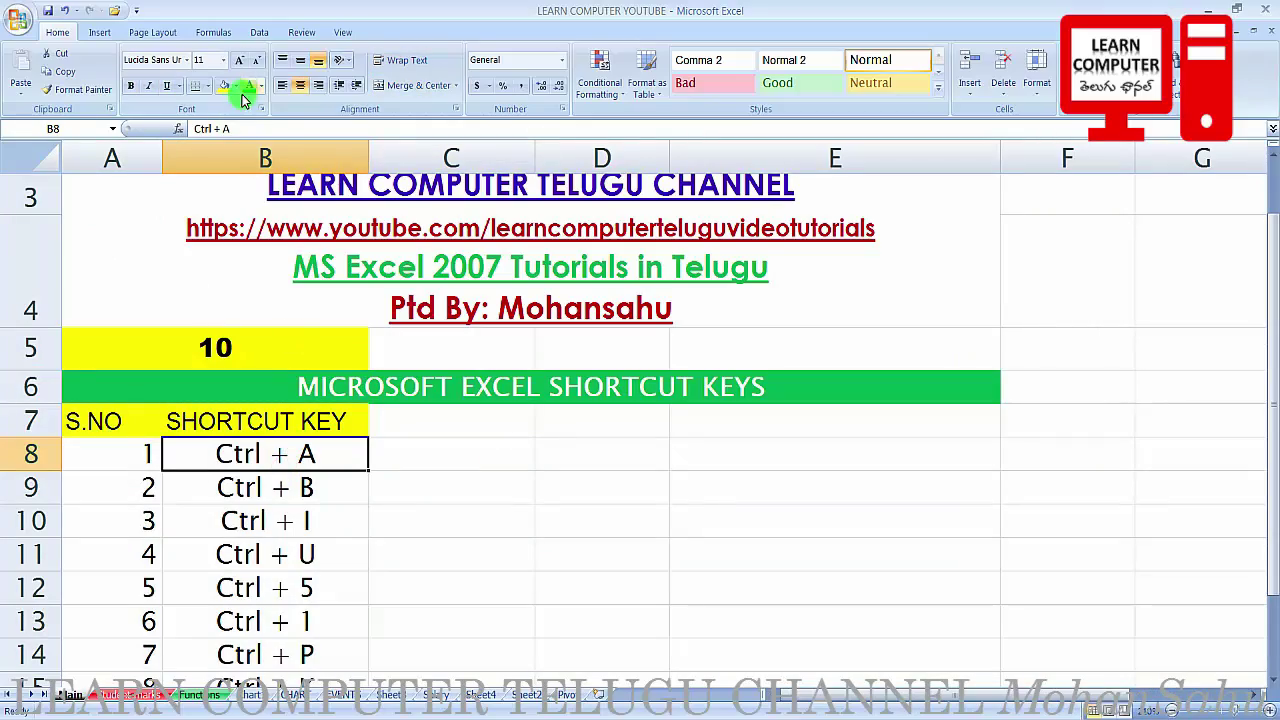
pyautogui.click(249, 87)
pyautogui.press('Down')
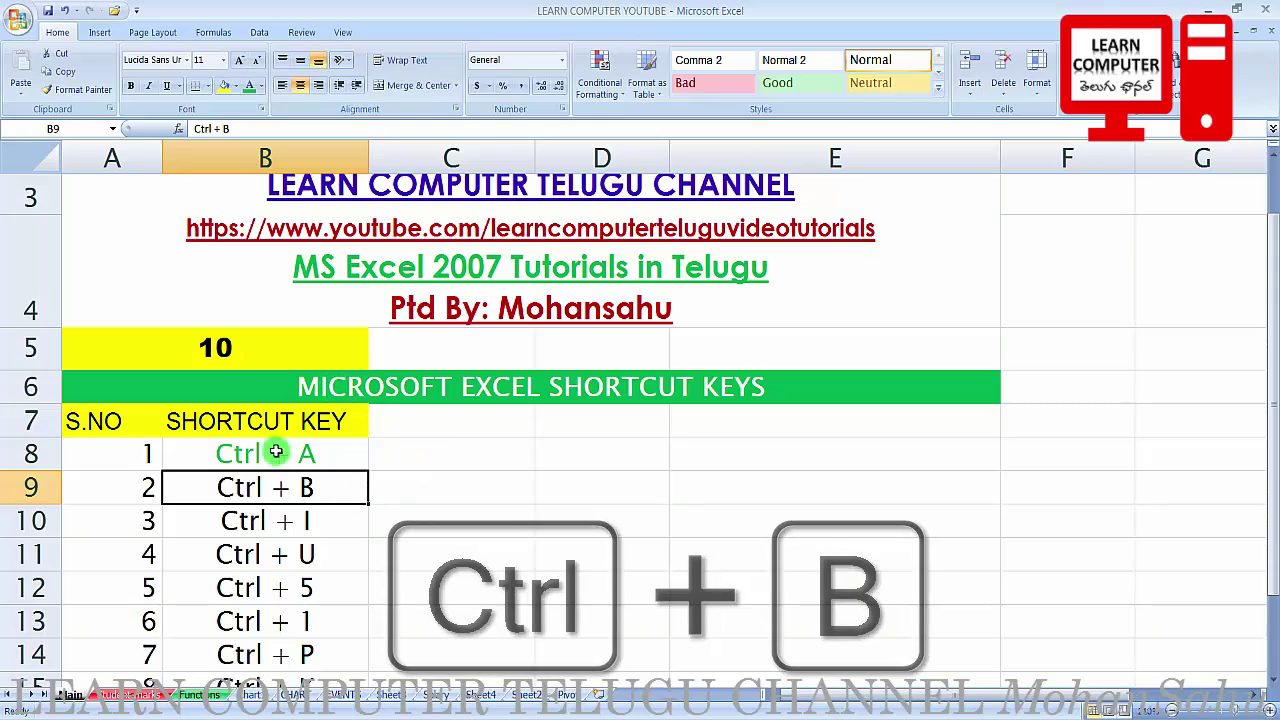
# Switch bold on and off twice for the SHORTCUT KEY heading in cell B7
pyautogui.click(337, 426)
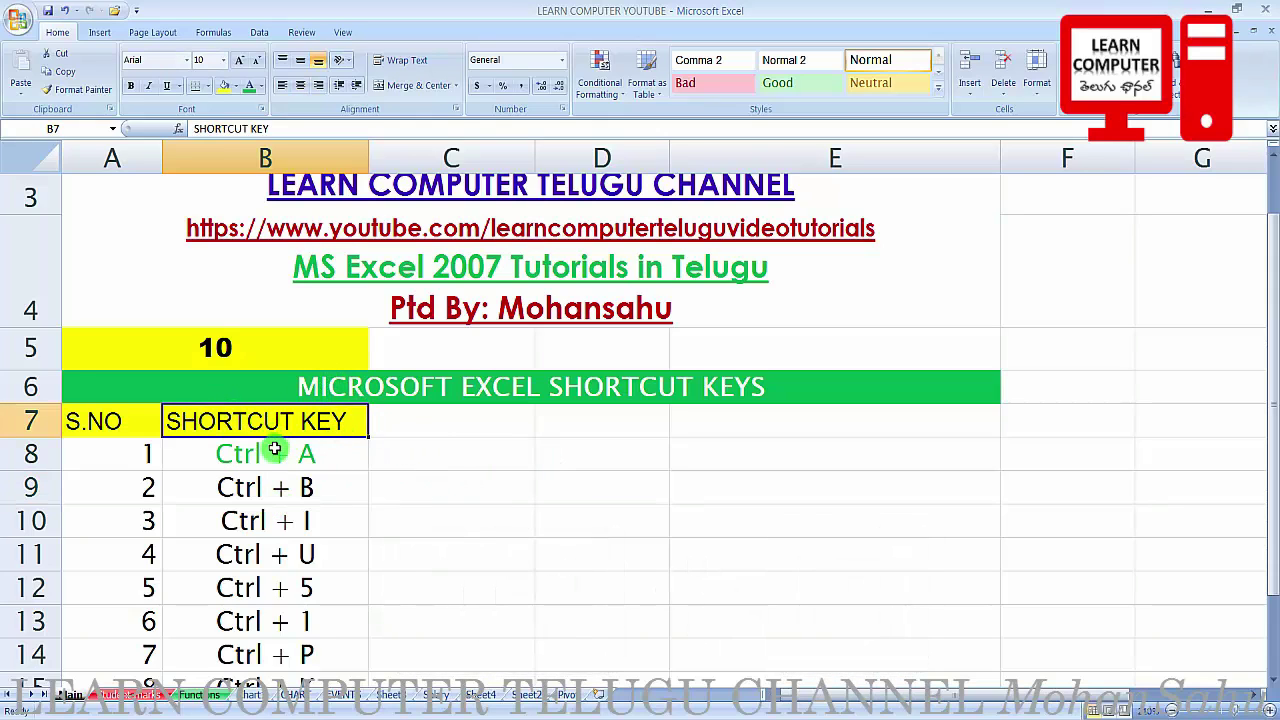
pyautogui.hotkey('ctrl', 'b')
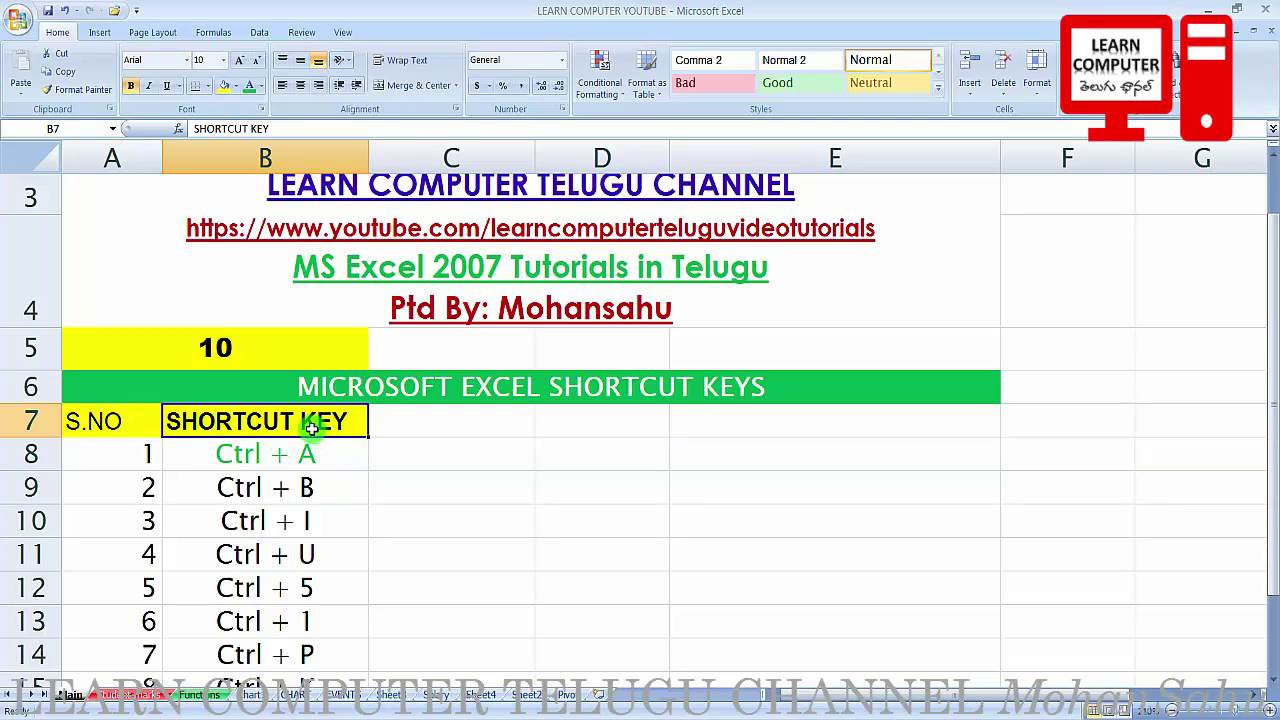
pyautogui.hotkey('ctrl', 'b')
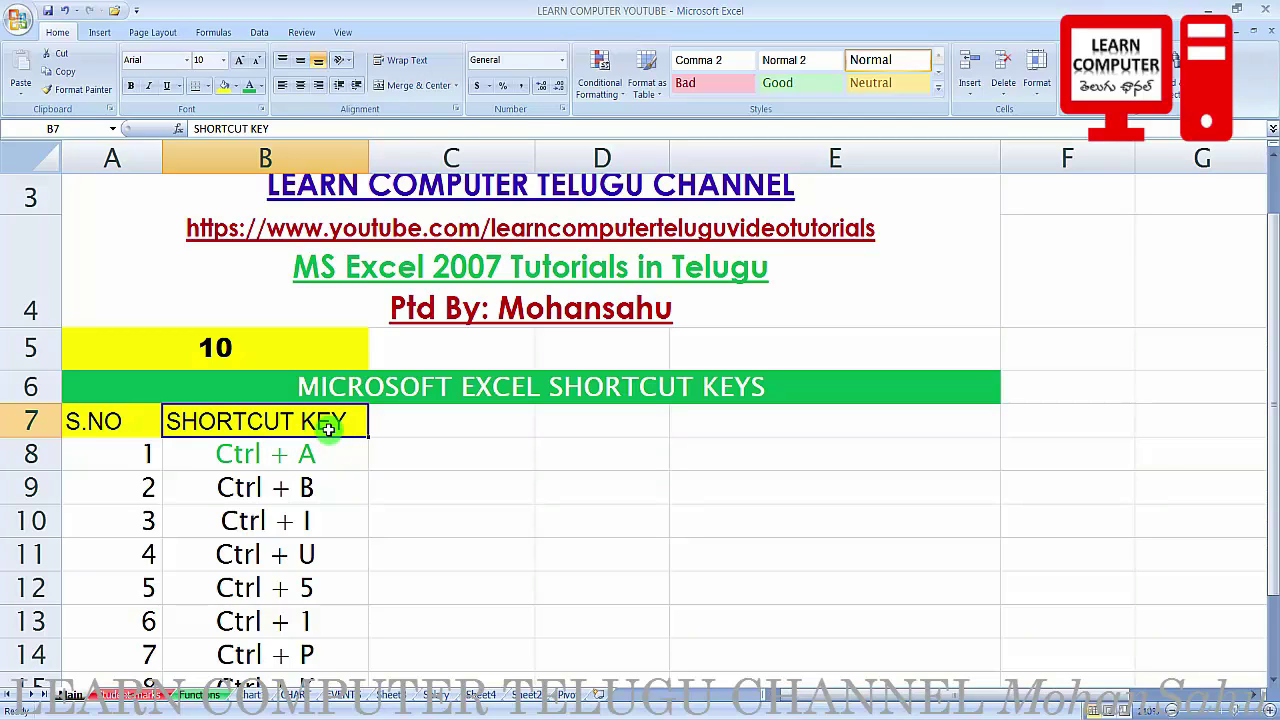
pyautogui.hotkey('ctrl', 'b')
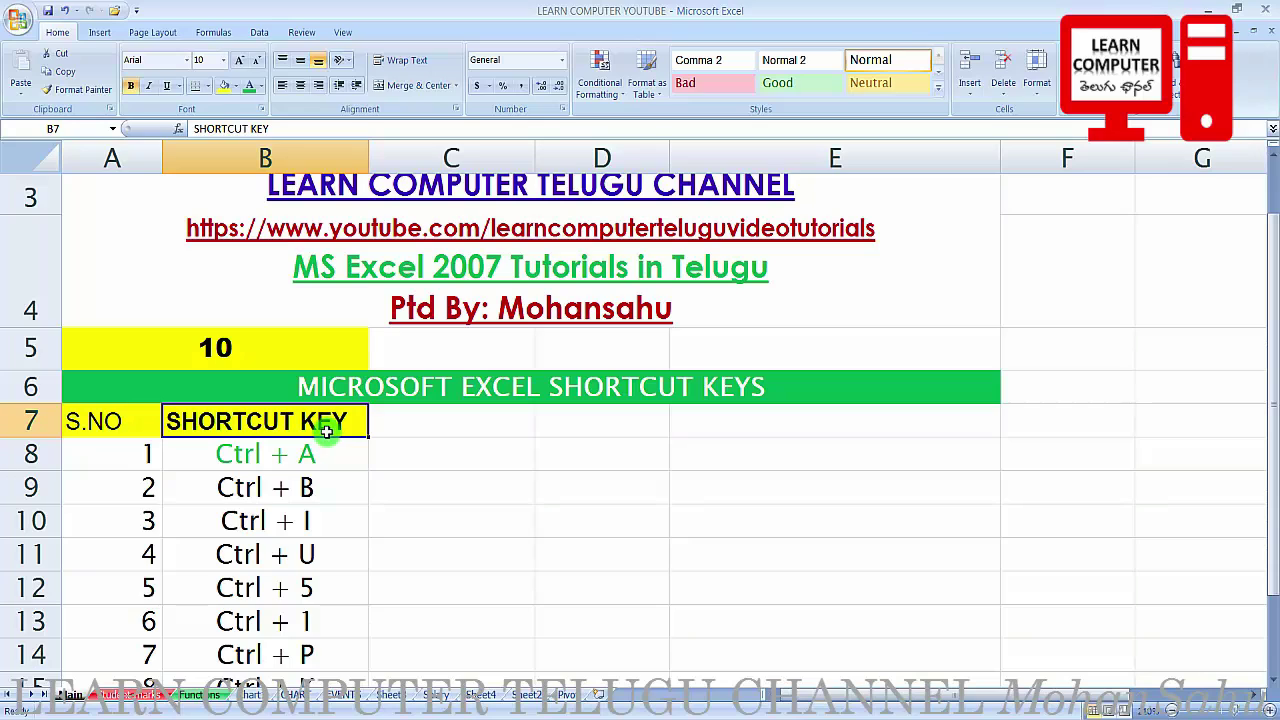
pyautogui.hotkey('ctrl', 'b')
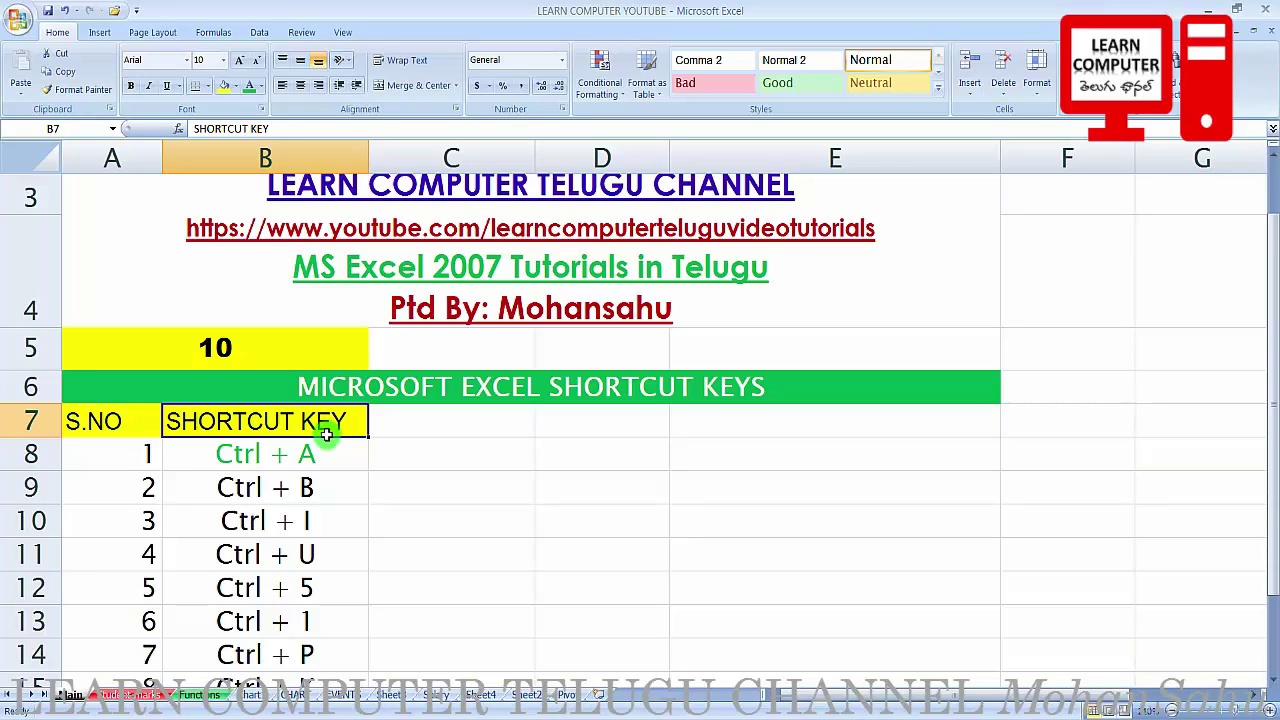
# Apply the green font color to the bold shortcut entry in cell B9
pyautogui.click(323, 486)
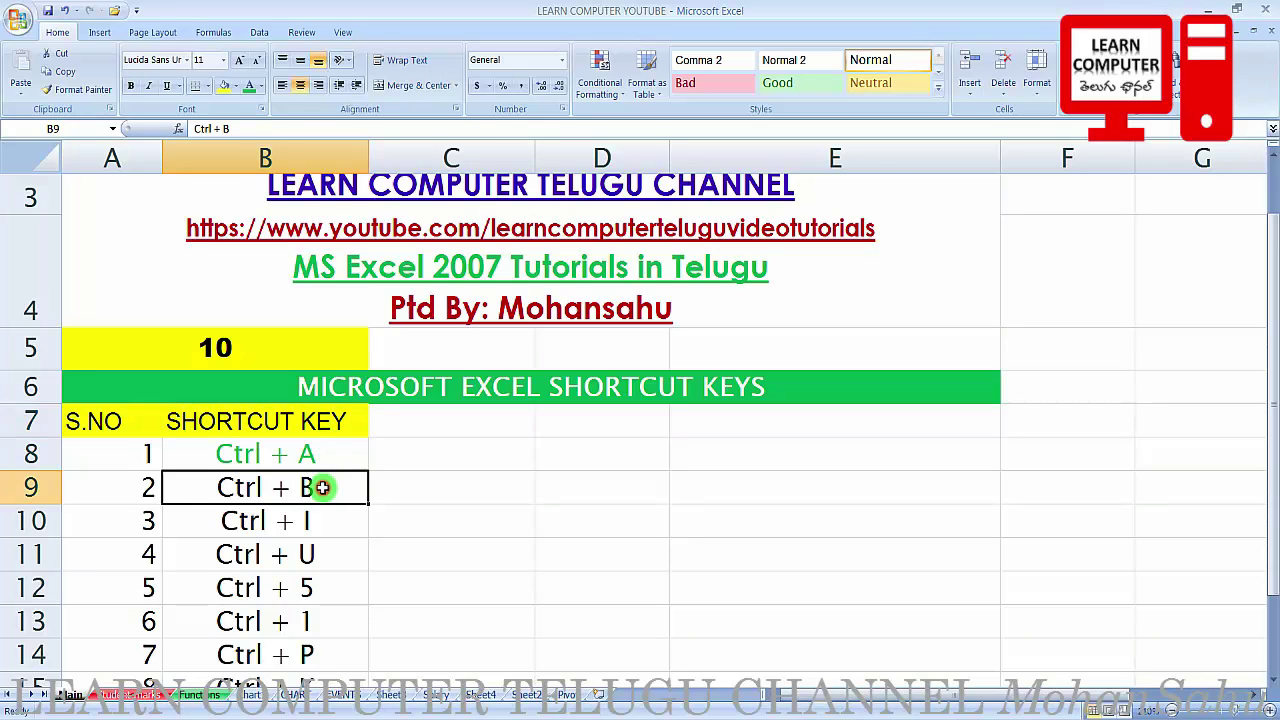
pyautogui.click(249, 86)
pyautogui.click(304, 522)
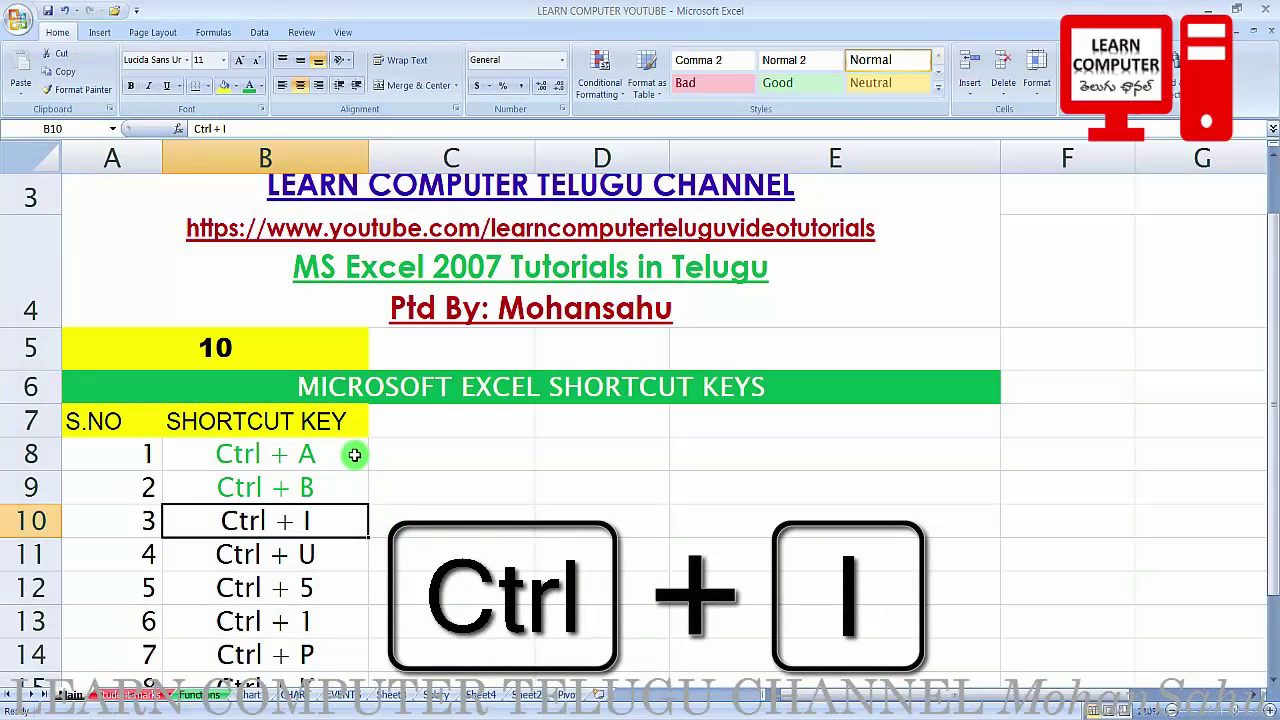
# Switch italic on and off again for the MICROSOFT EXCEL SHORTCUT KEYS title in row 6
pyautogui.click(461, 390)
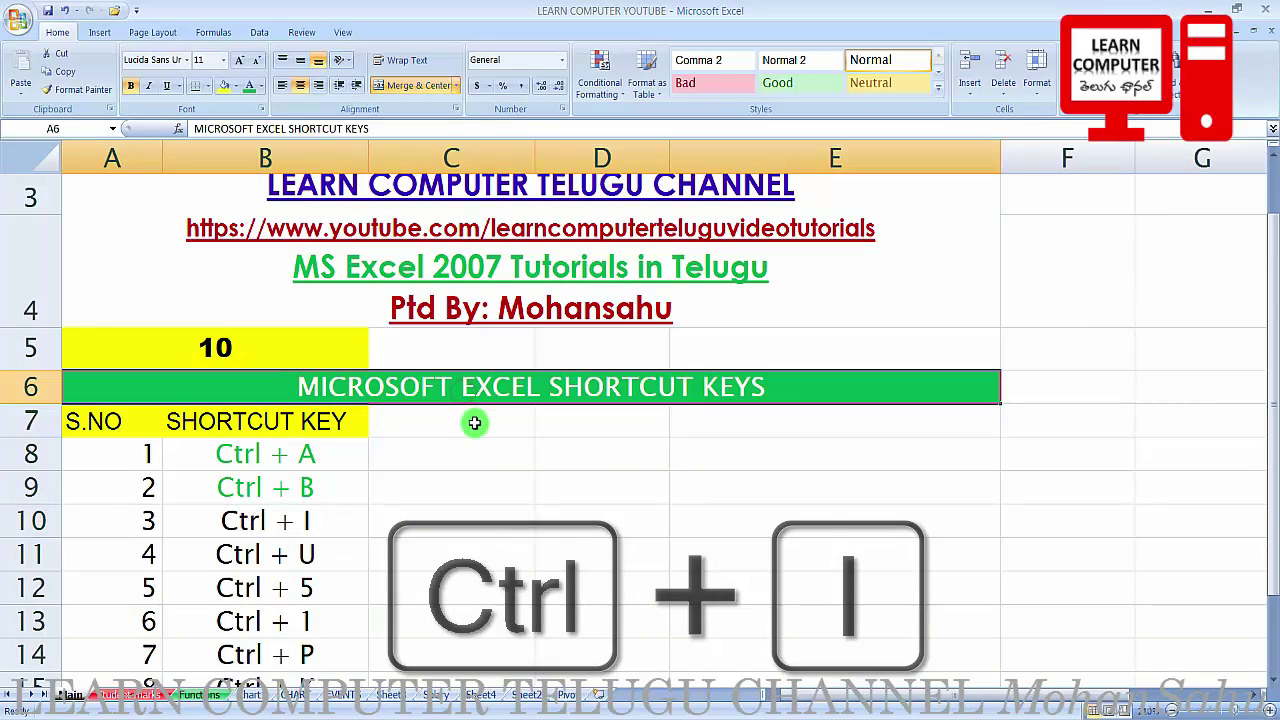
pyautogui.hotkey('ctrl', 'i')
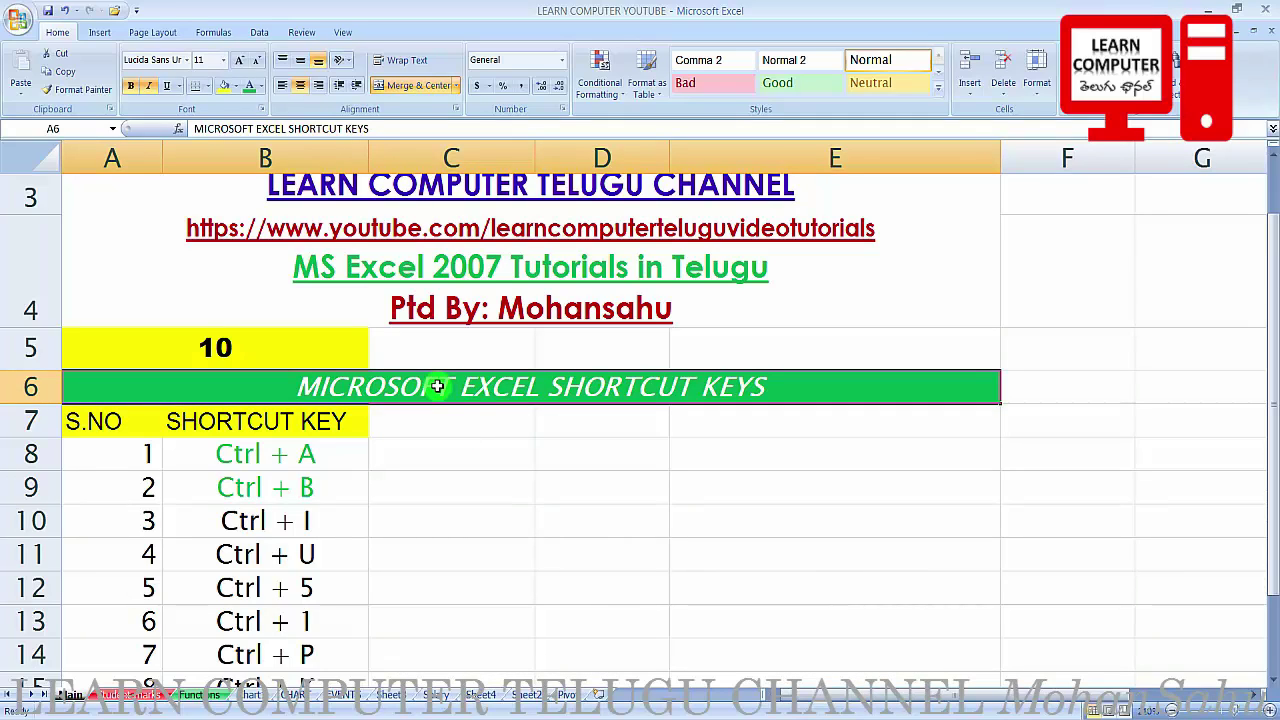
pyautogui.hotkey('ctrl', 'i')
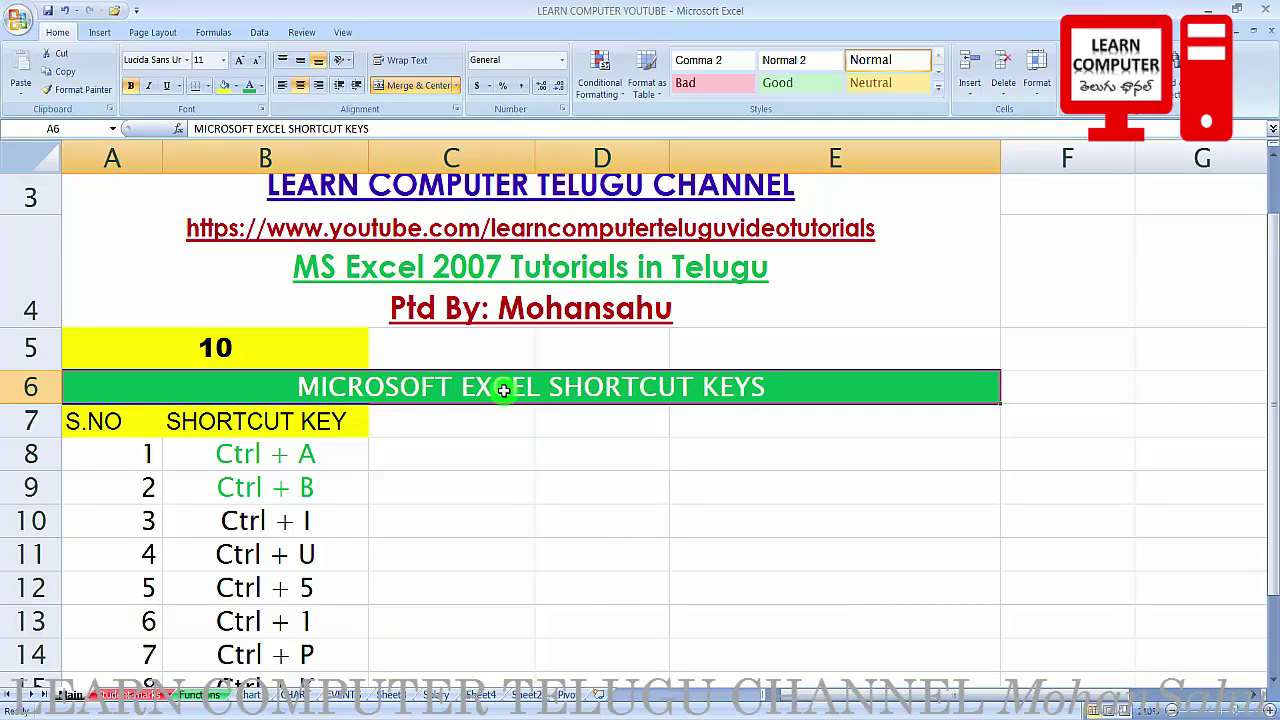
# Apply the green font color to the italic shortcut entry in cell B10
pyautogui.click(305, 520)
pyautogui.click(252, 88)
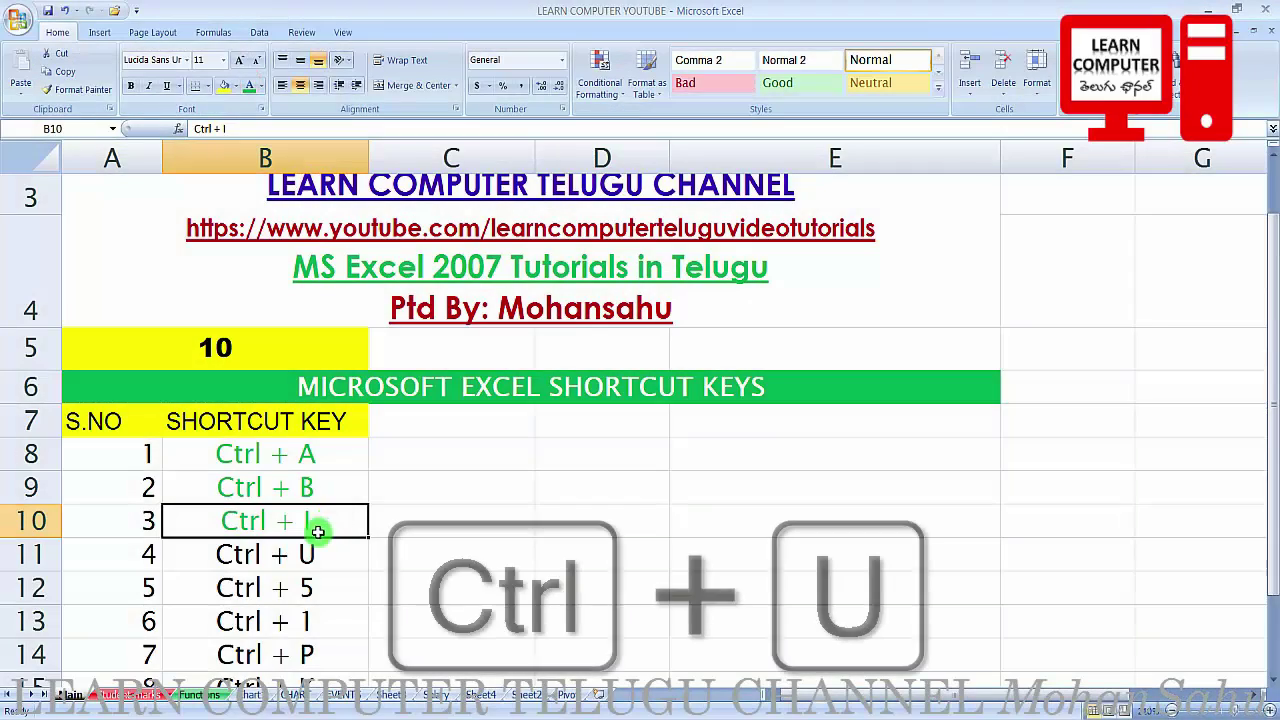
pyautogui.click(306, 563)
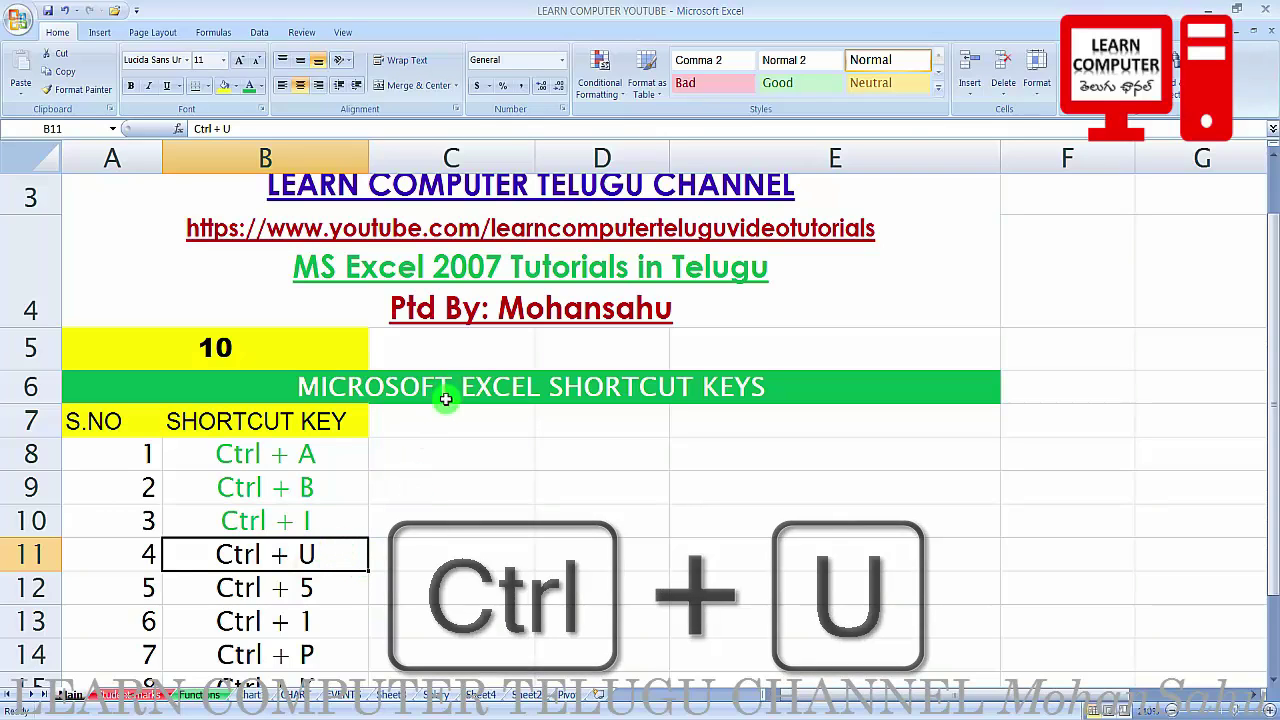
# Underline the SHORTCUT KEY heading in cell B7
pyautogui.click(296, 422)
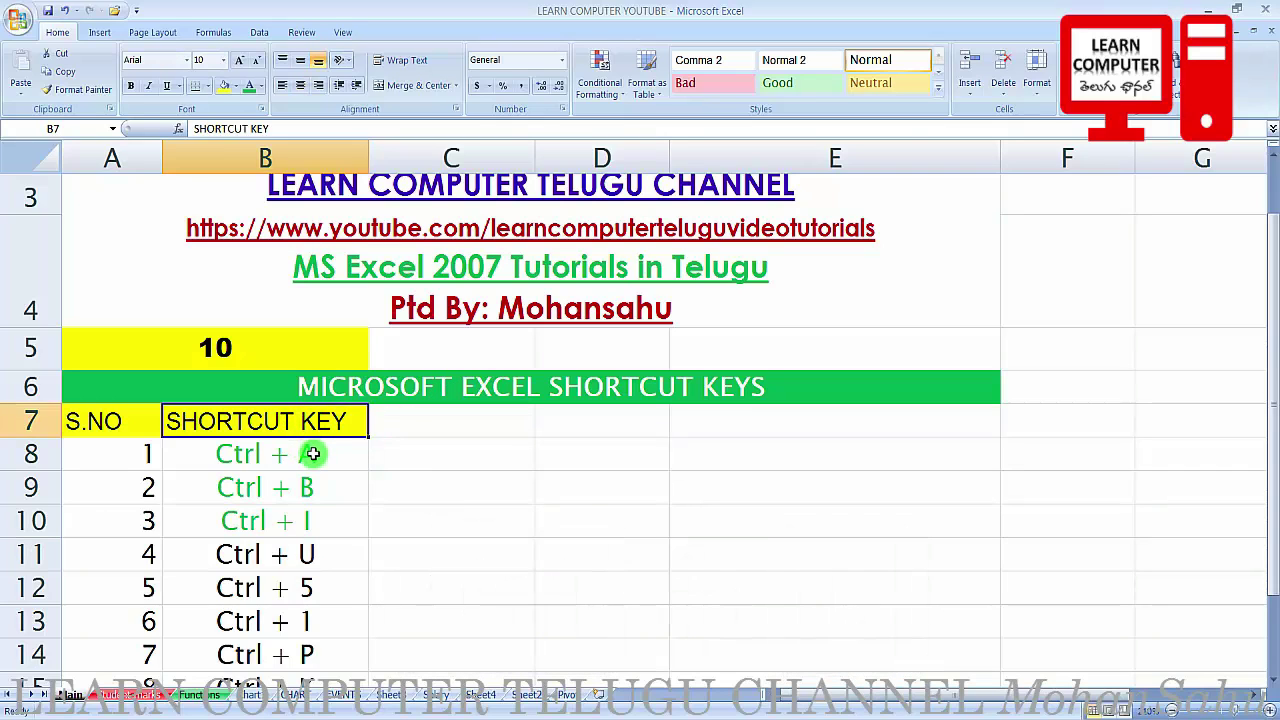
pyautogui.hotkey('ctrl', 'u')
pyautogui.click(438, 491)
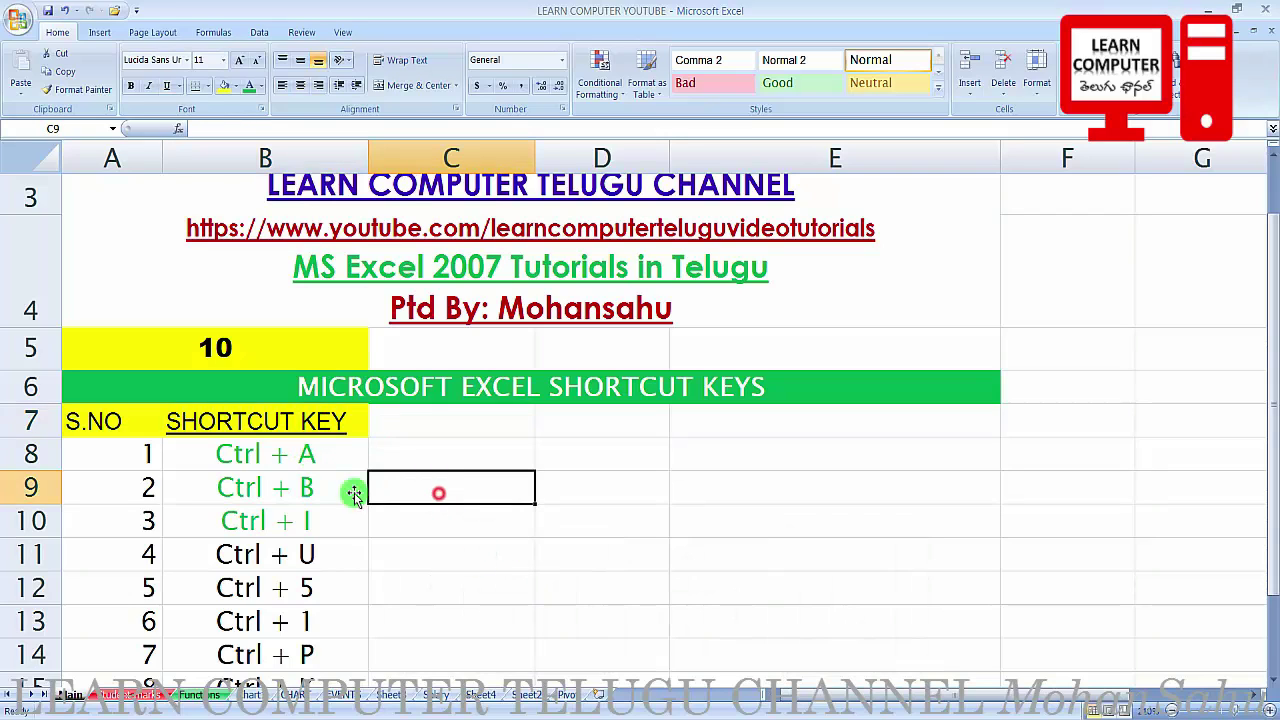
pyautogui.click(278, 425)
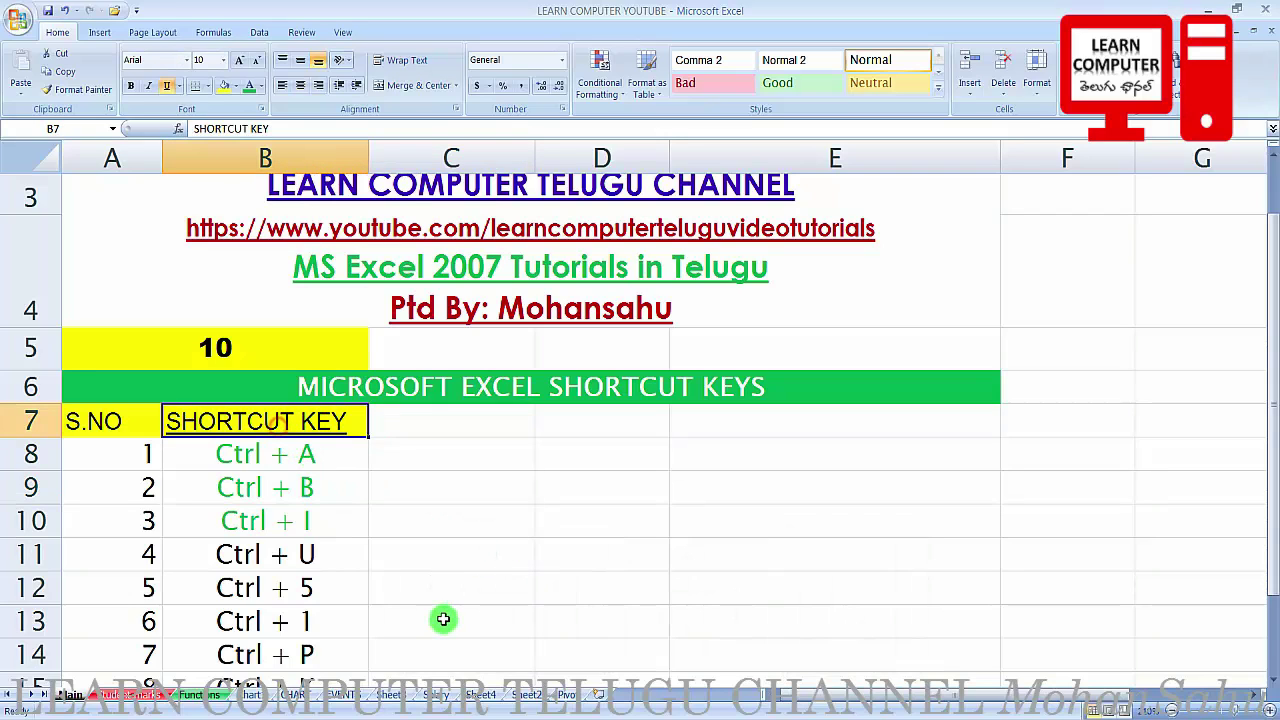
pyautogui.click(405, 510)
pyautogui.click(306, 425)
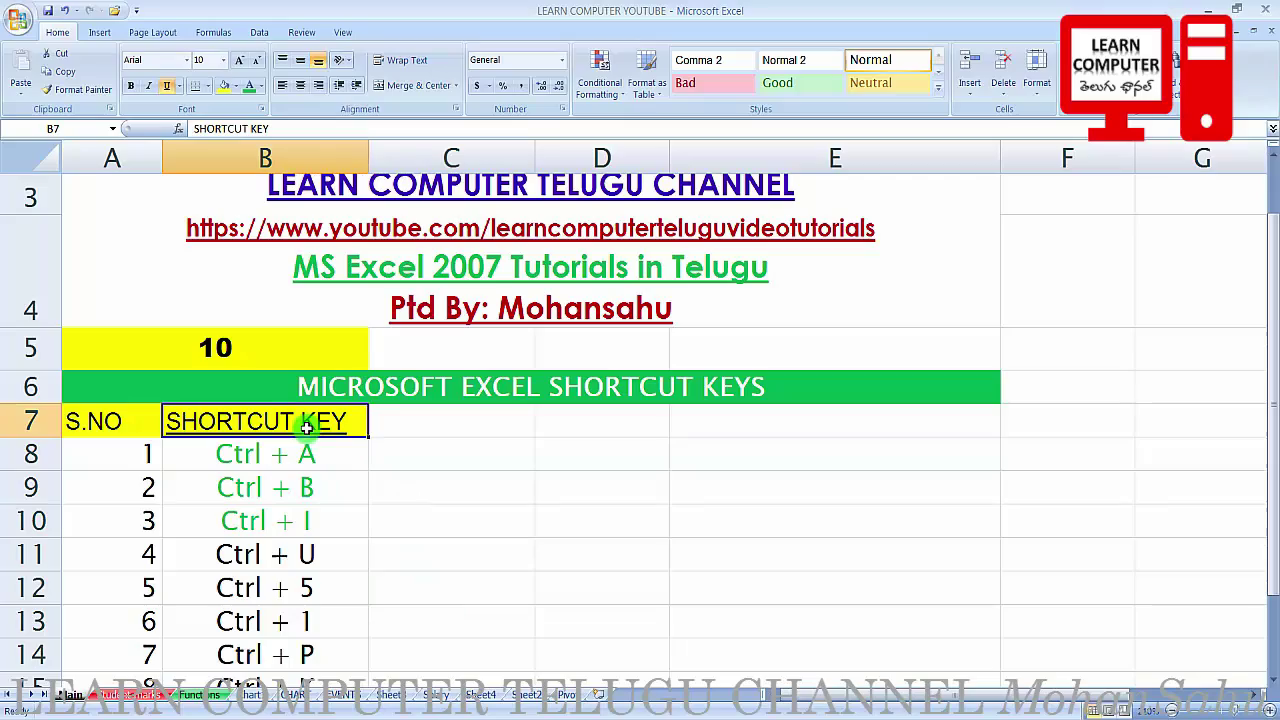
# Remove the underline from the SHORTCUT KEY heading in cell B7 and color the underline shortcut entry in cell B11 green
pyautogui.hotkey('ctrl', 'u')
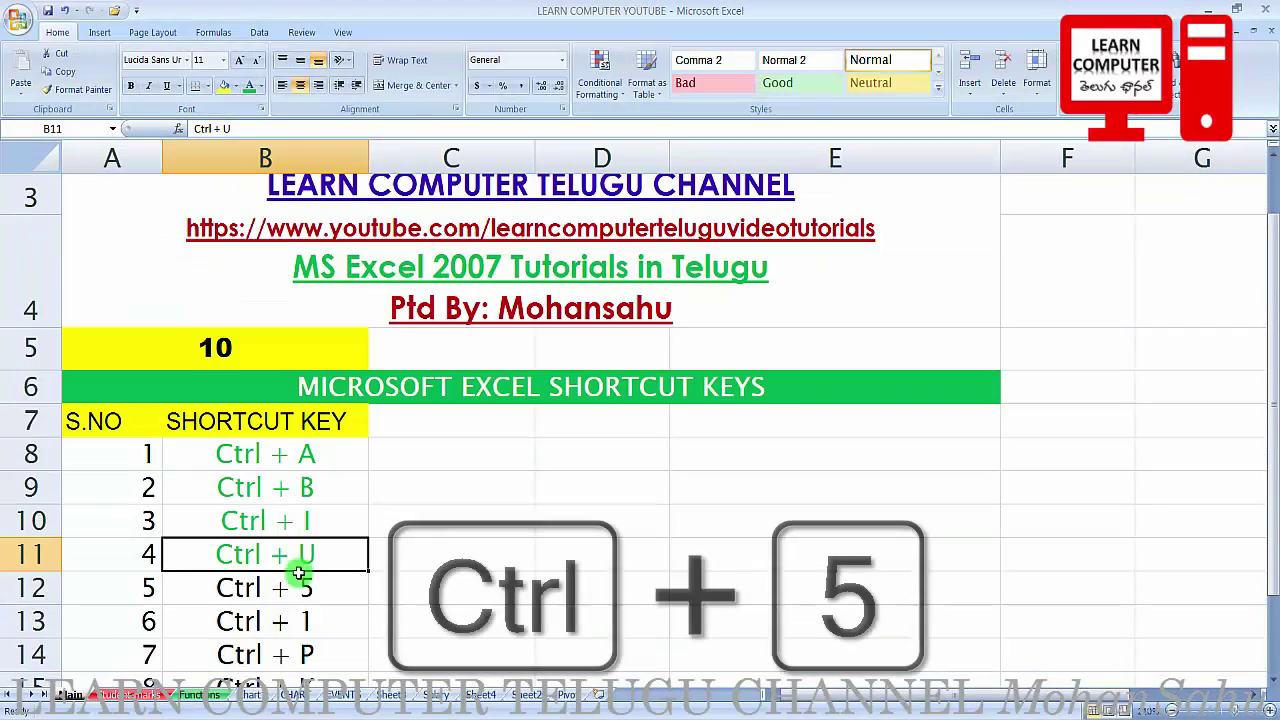
# Switch strikethrough on and off again for cell B12 and for the MICROSOFT EXCEL SHORTCUT KEYS title in row 6
pyautogui.click(287, 585)
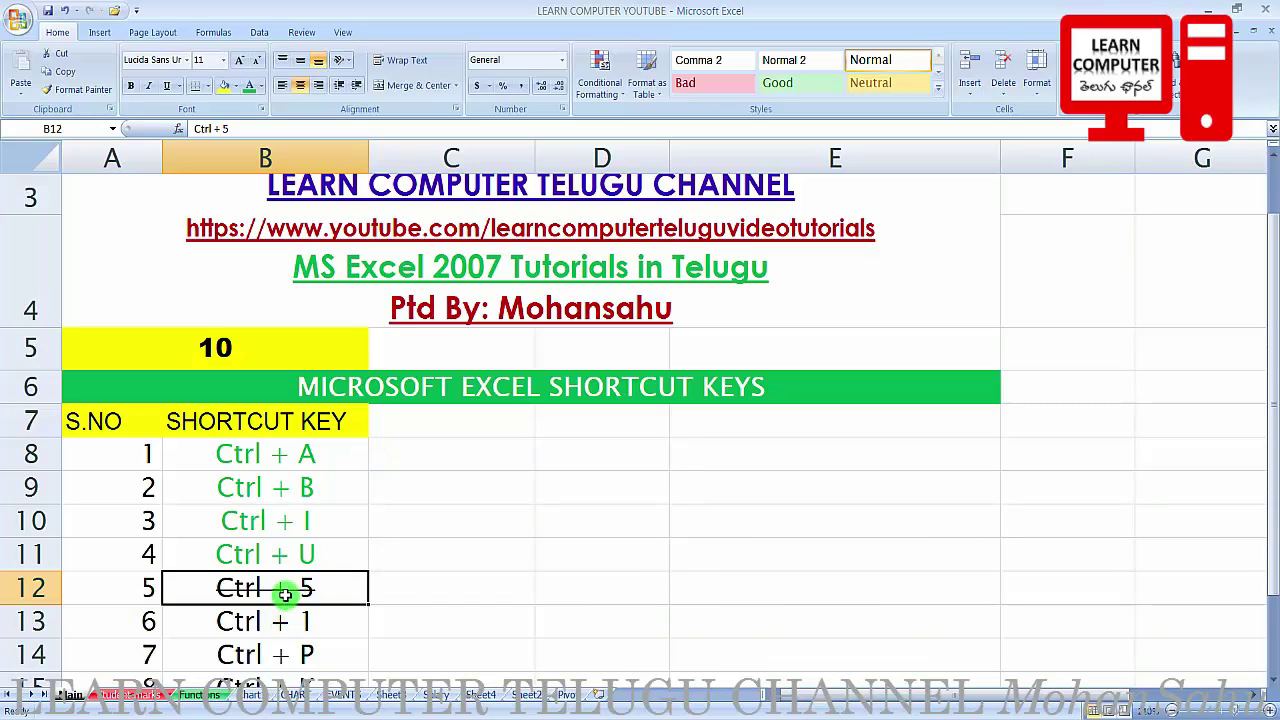
pyautogui.hotkey('ctrl', '5')
pyautogui.click(409, 497)
pyautogui.click(365, 383)
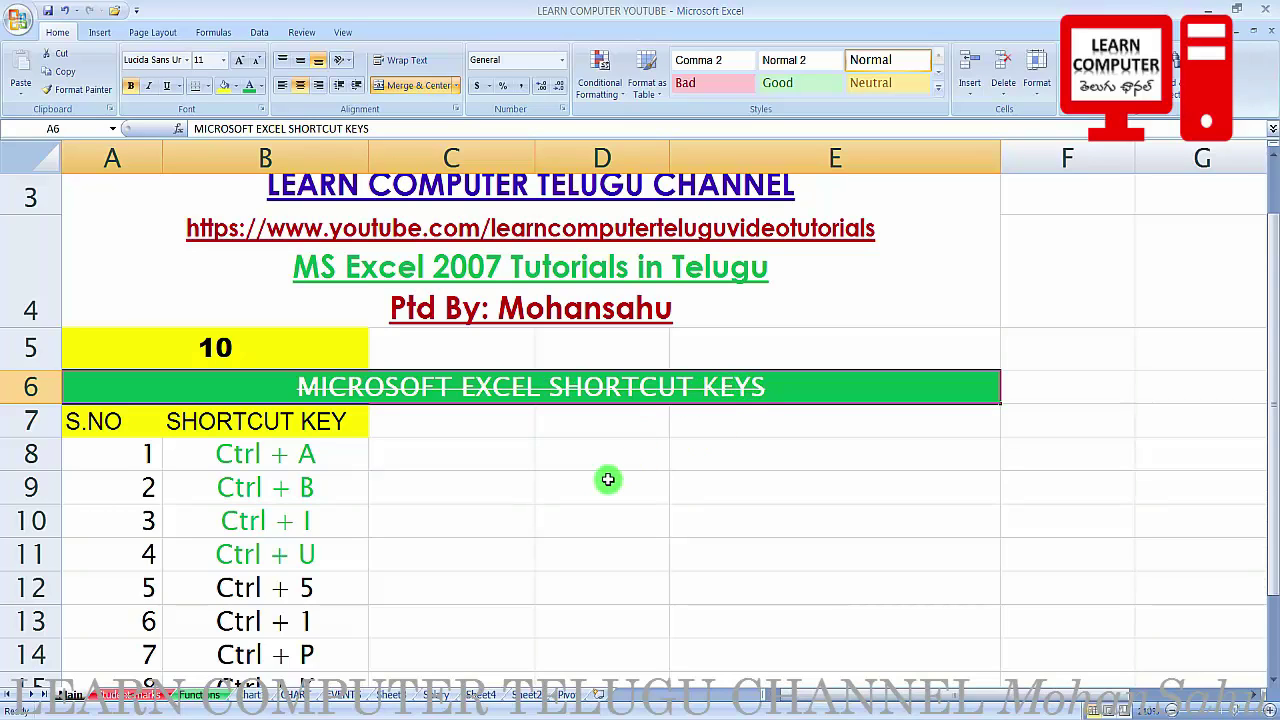
pyautogui.click(481, 461)
# Apply the green font color to the strikethrough shortcut entry in cell B12
pyautogui.click(297, 591)
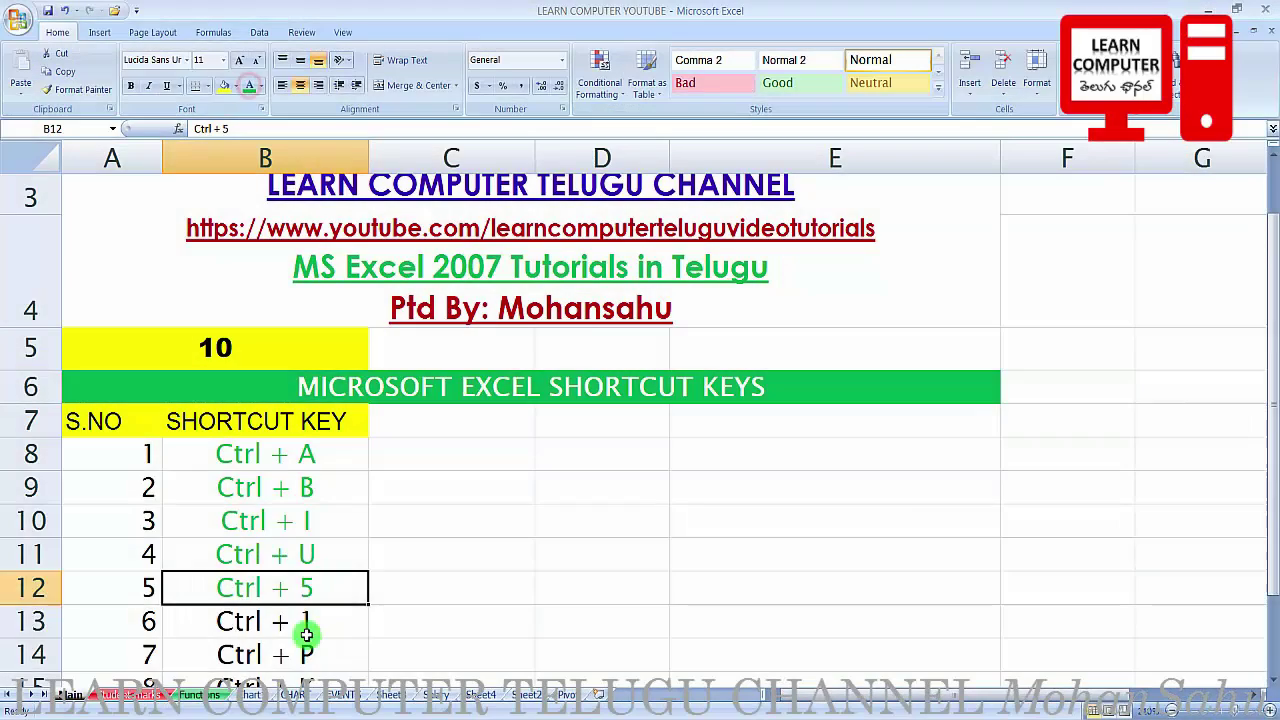
# Open Format Cells for cell B13 and look through its Number, Alignment, Font and Border settings, returning to the Number settings
pyautogui.click(300, 621)
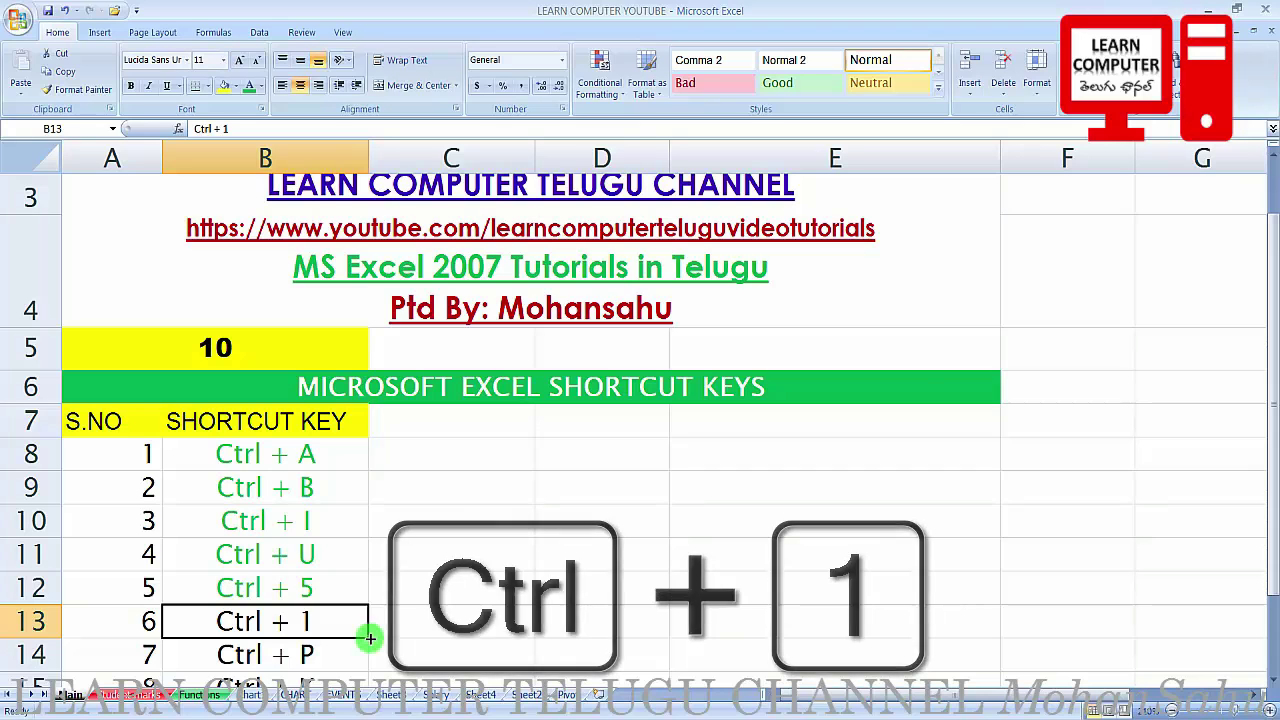
pyautogui.hotkey('ctrl', '1')
pyautogui.moveTo(614, 160); pyautogui.dragTo(528, 245)
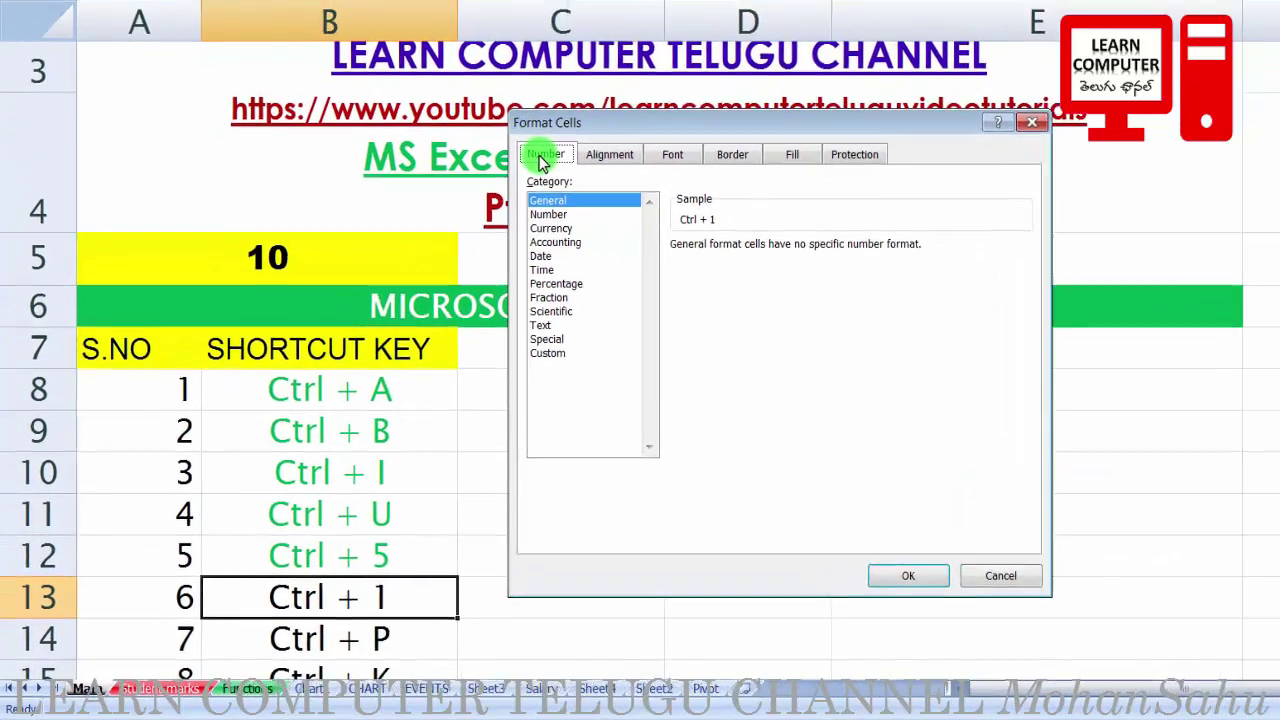
pyautogui.click(436, 266)
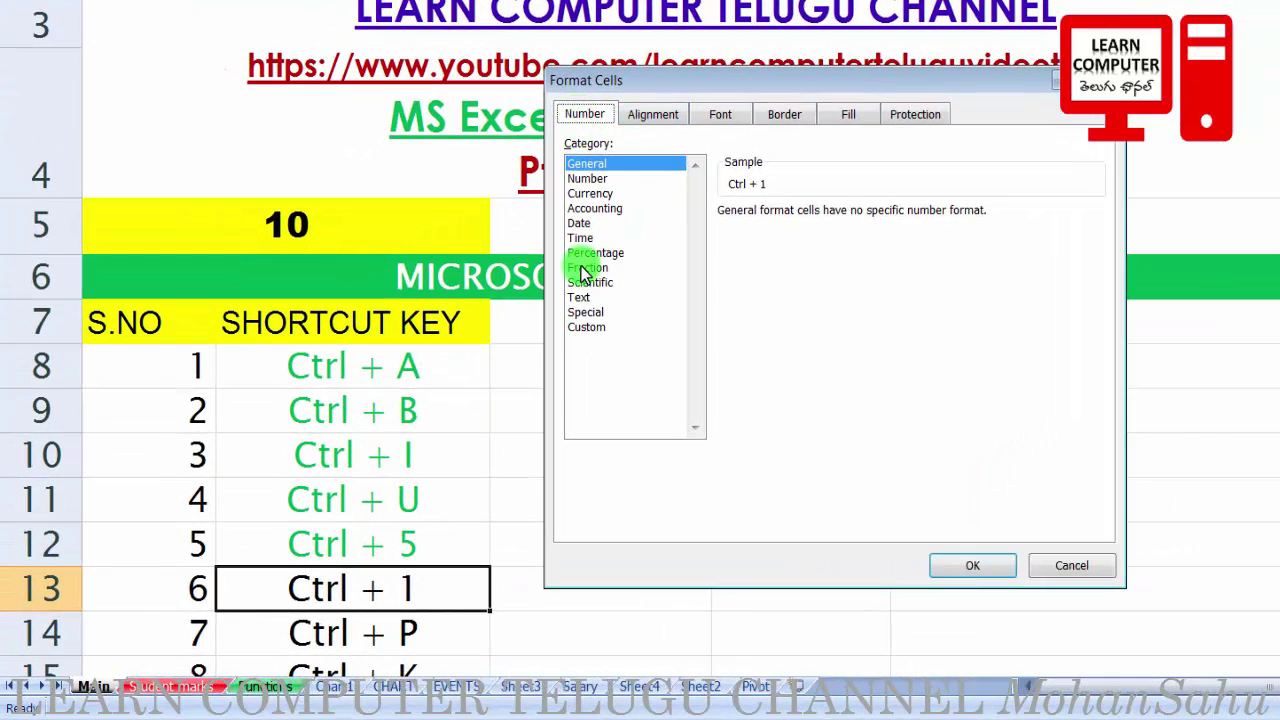
pyautogui.hotkey('ctrl', 'Tab')
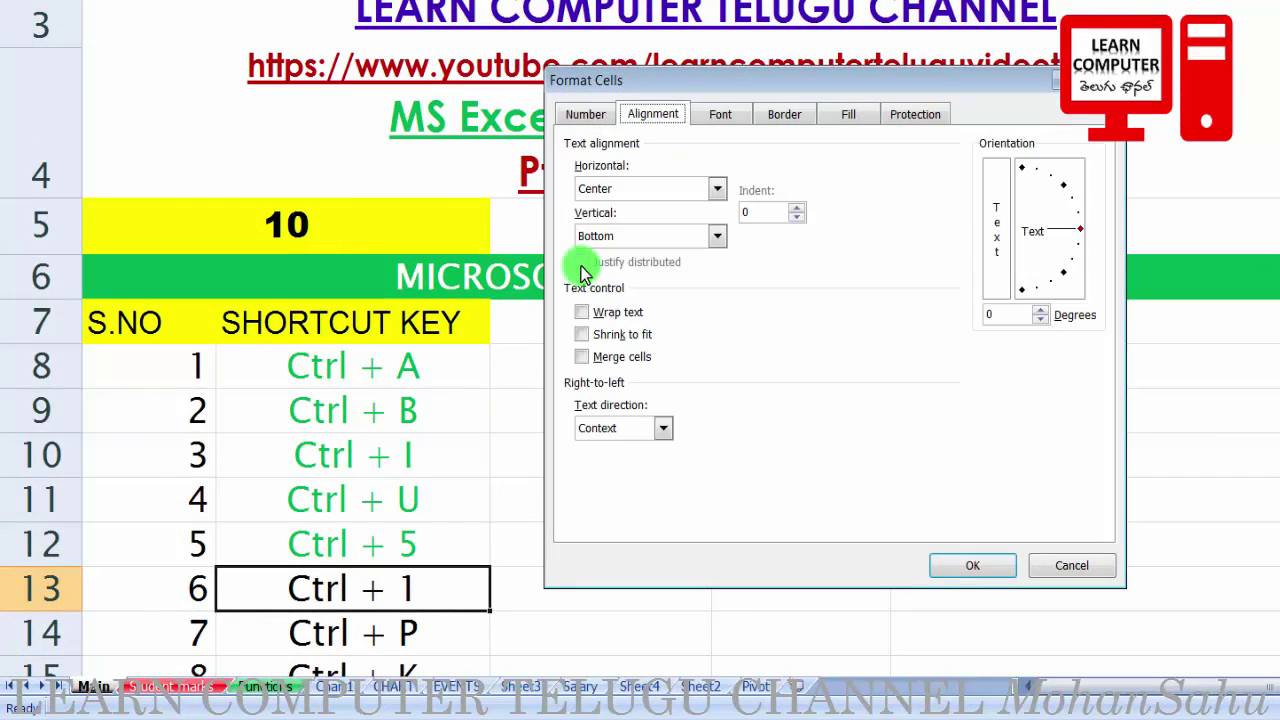
pyautogui.hotkey('ctrl', 'Tab')
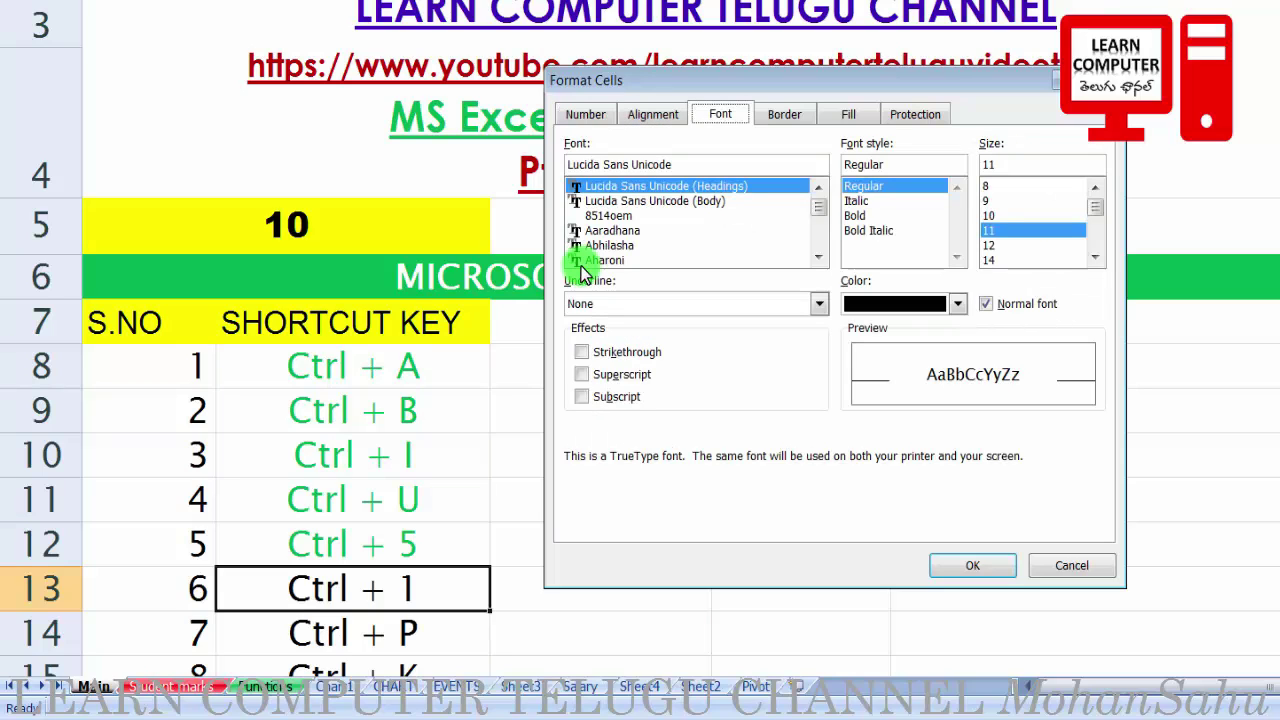
pyautogui.hotkey('ctrl', 'Tab')
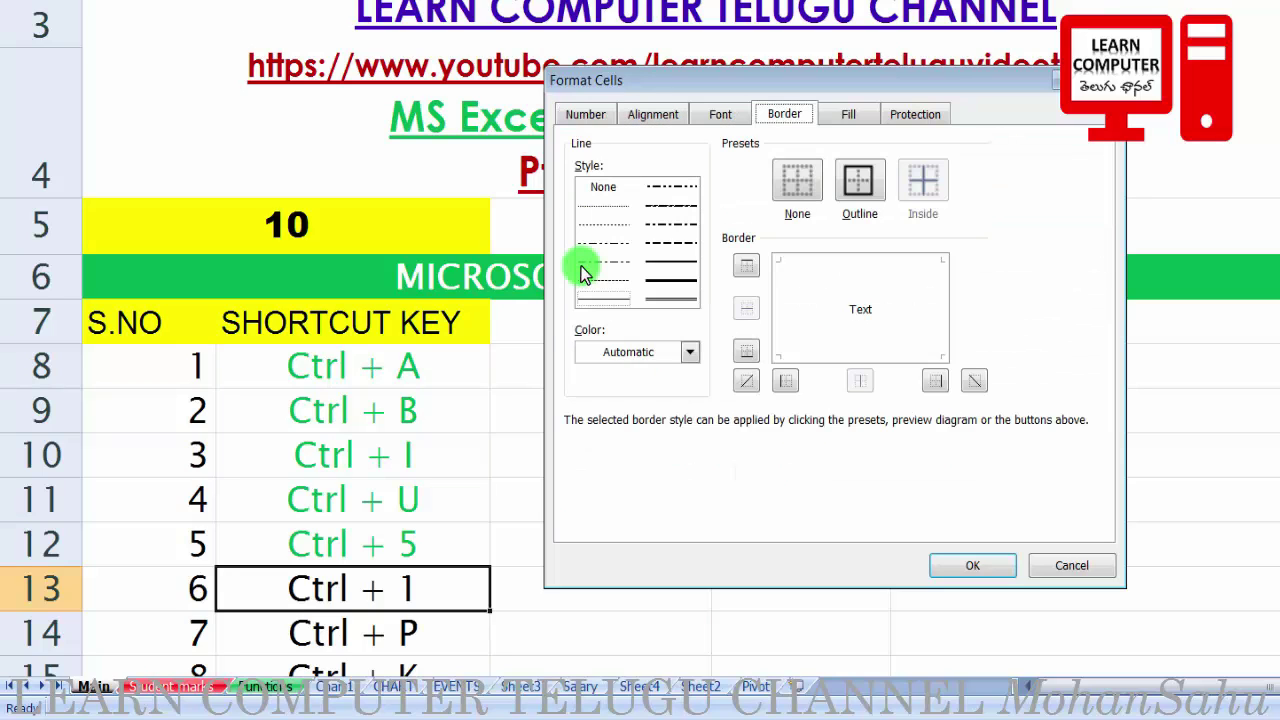
pyautogui.click(783, 120)
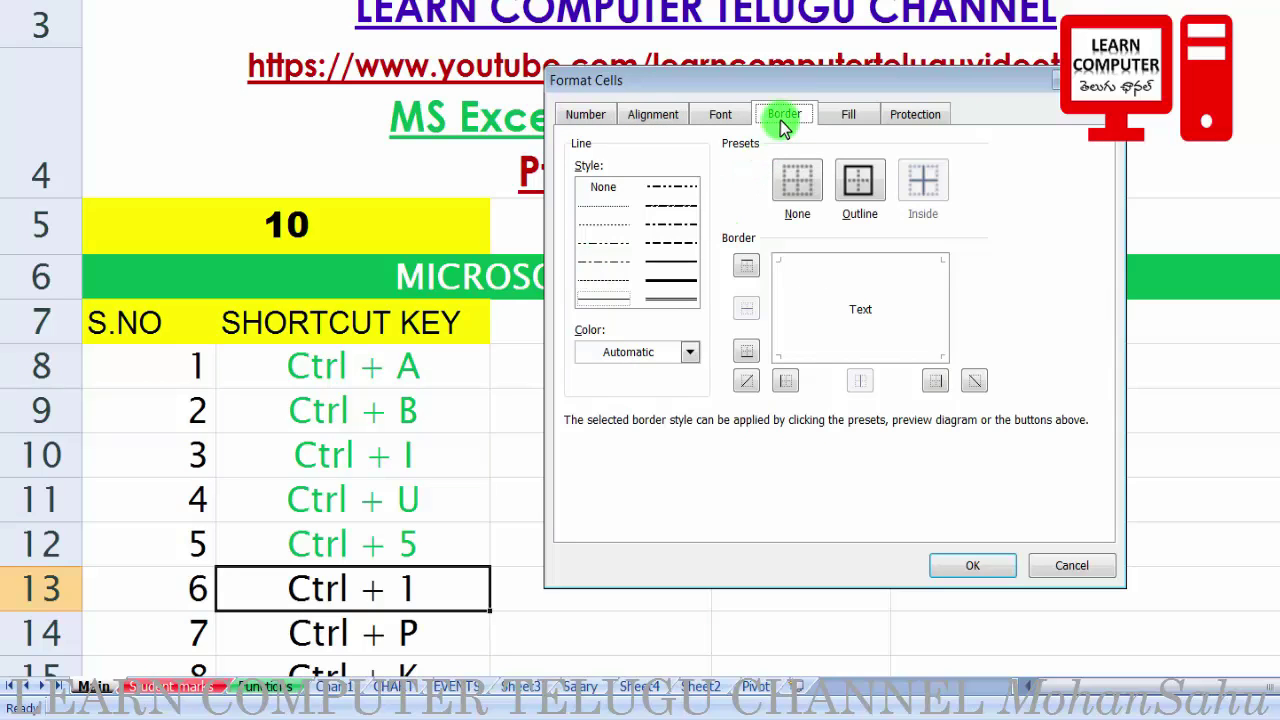
pyautogui.click(845, 127)
pyautogui.hotkey('ctrl', 'shift', 'Tab')
pyautogui.hotkey('ctrl', 'shift', 'Tab')
pyautogui.hotkey('ctrl', 'shift', 'Tab')
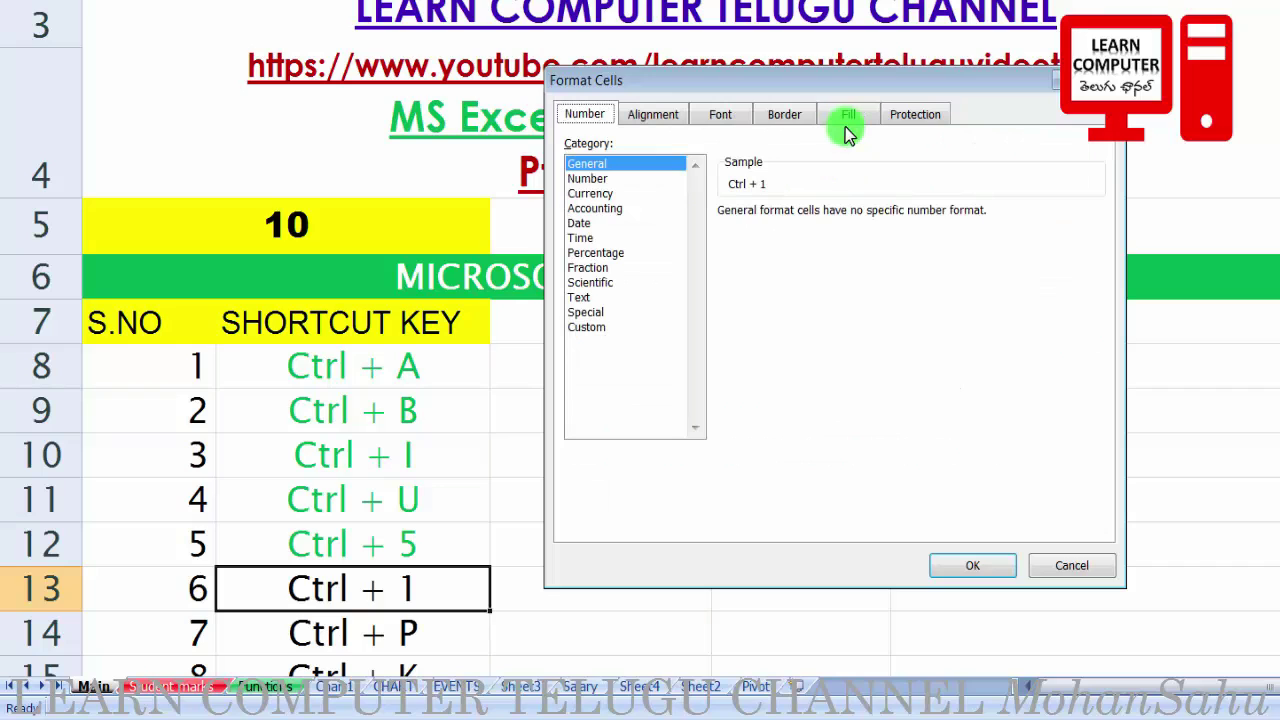
# Go through the number format categories in Format Cells and select the Number category with its options
pyautogui.press('Tab')
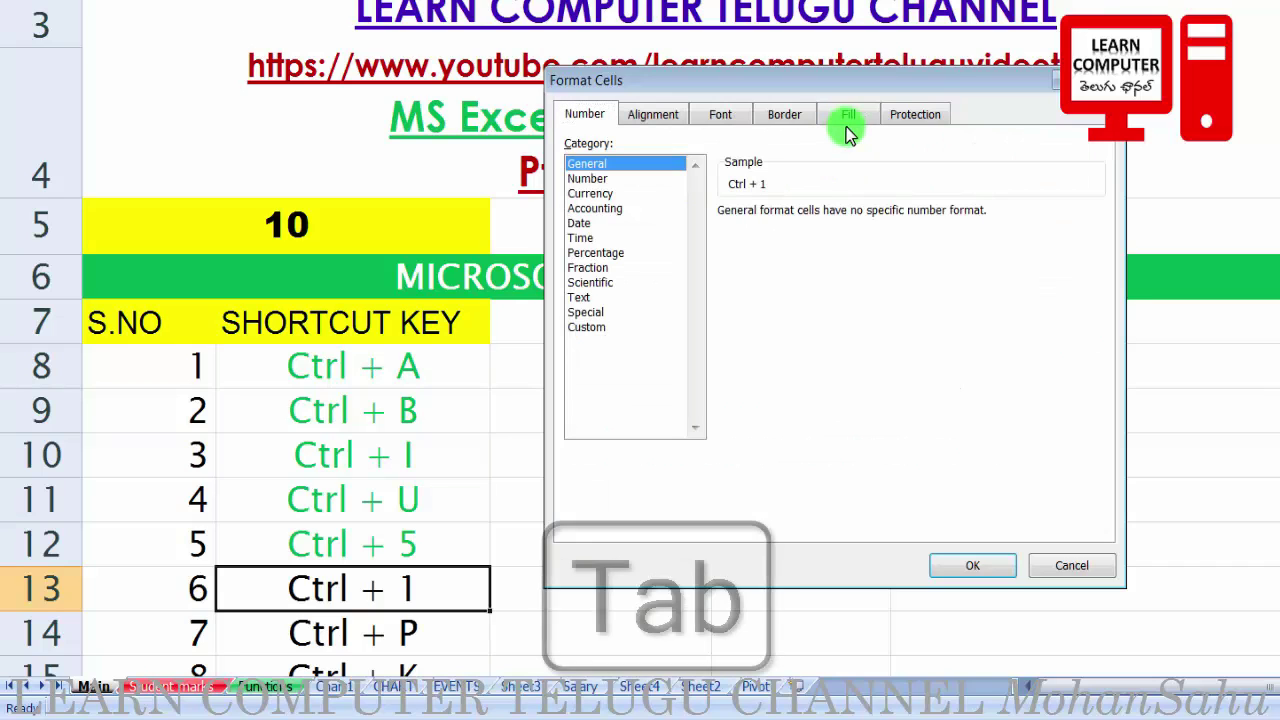
pyautogui.press('Down')
pyautogui.press('Down')
pyautogui.press('Up')
pyautogui.press('Up')
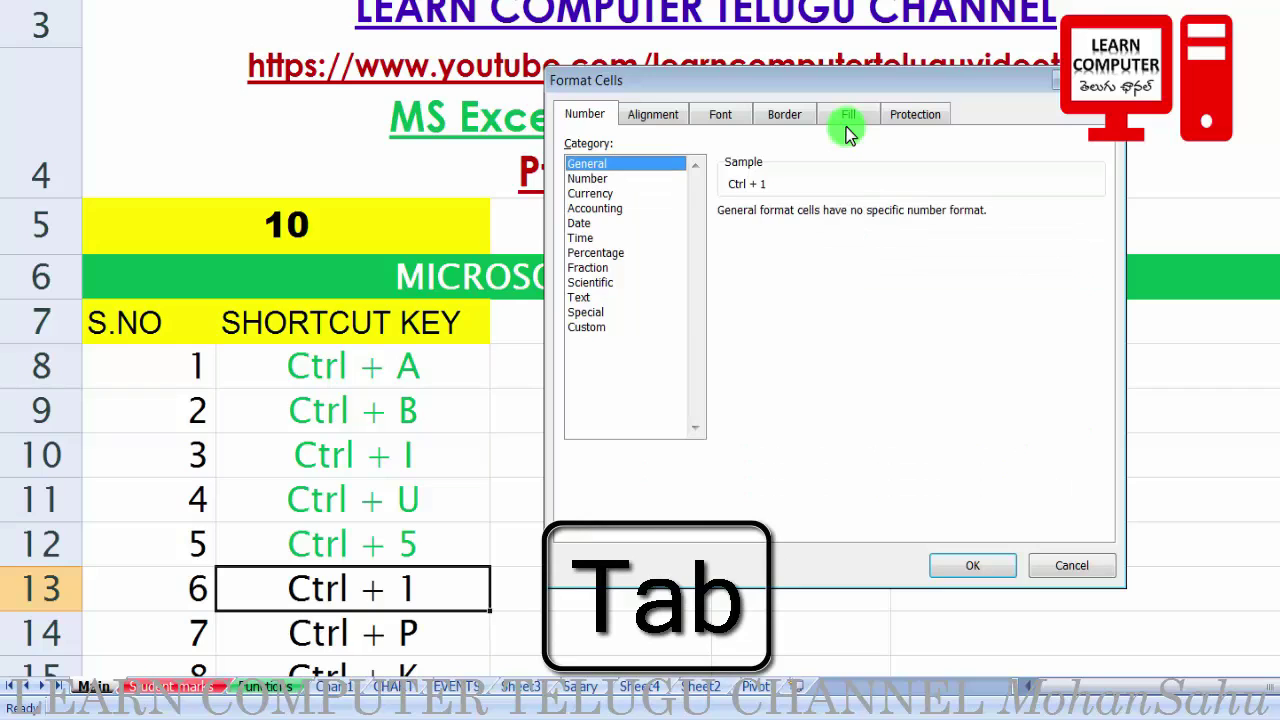
pyautogui.press('Down')
pyautogui.press('Up')
pyautogui.press('Up')
pyautogui.press('Up')
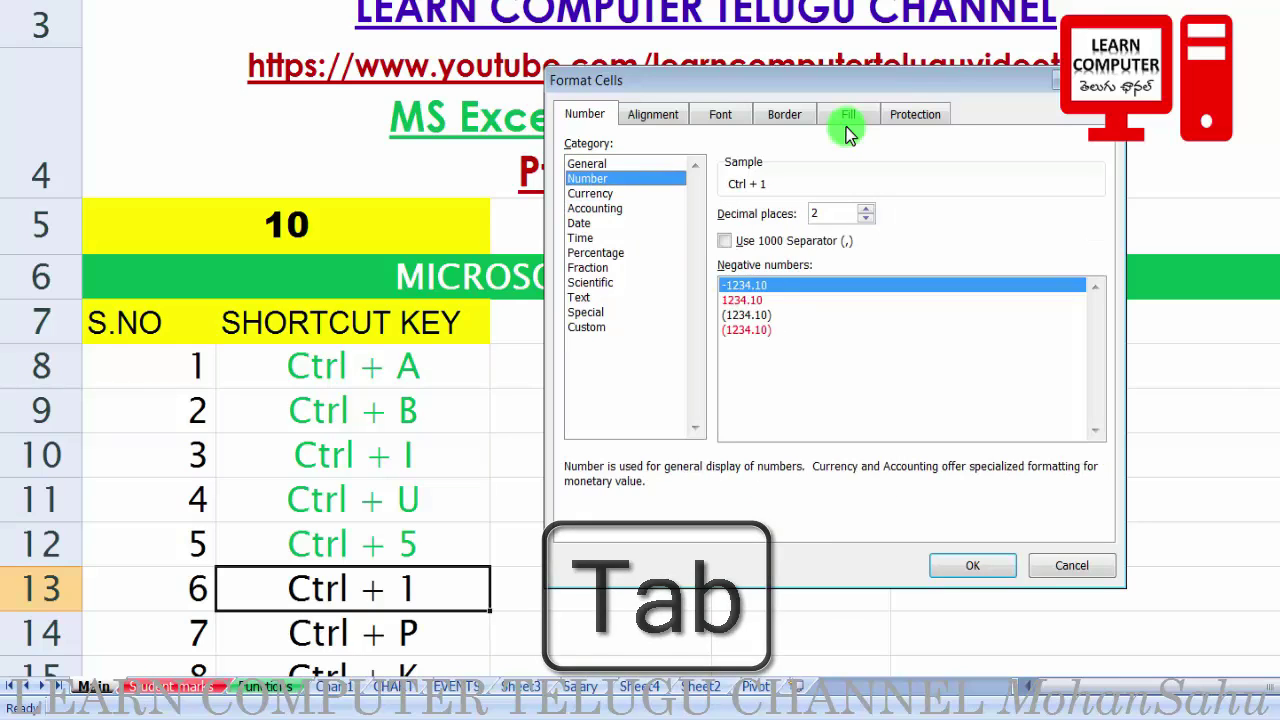
pyautogui.press('Down')
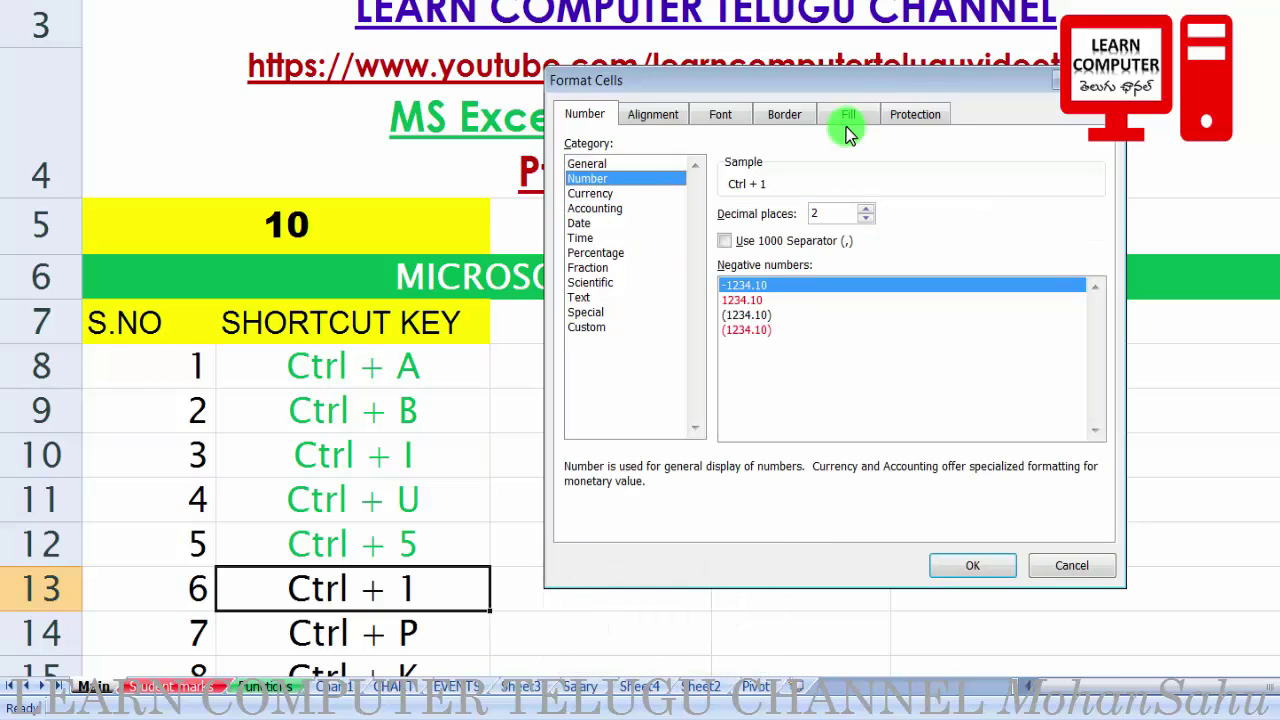
pyautogui.press('Tab')
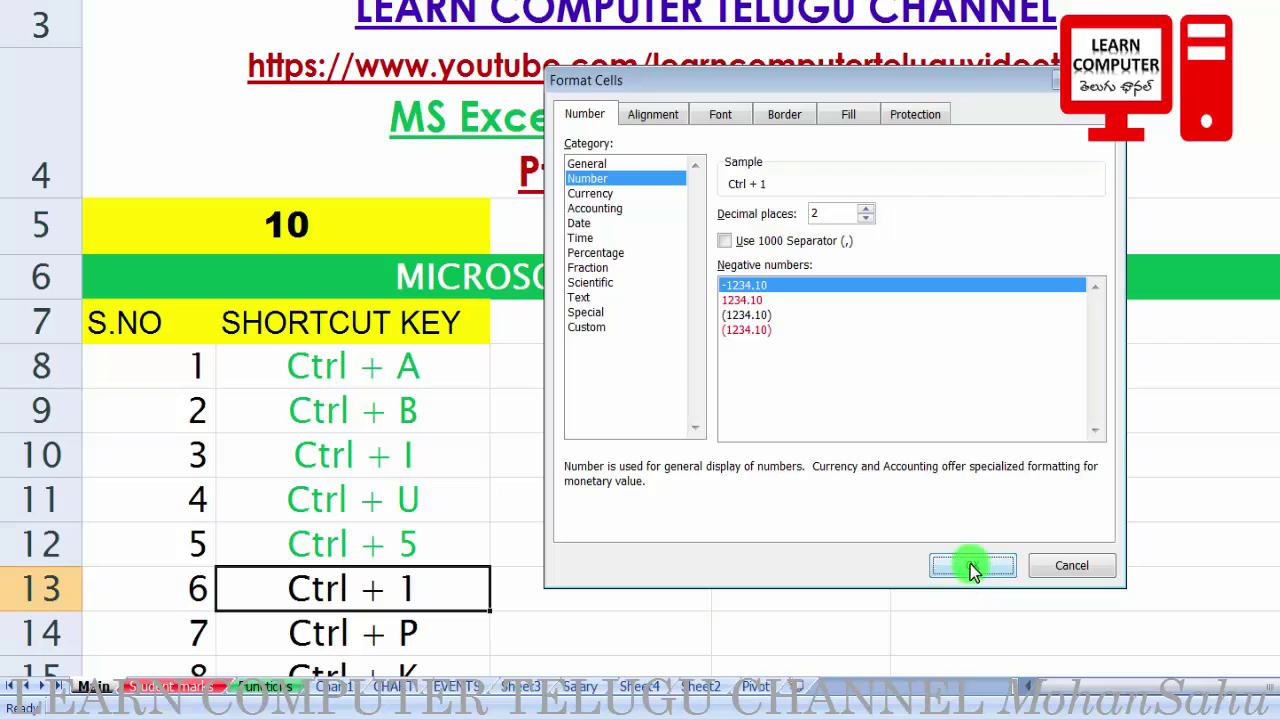
pyautogui.press('Tab')
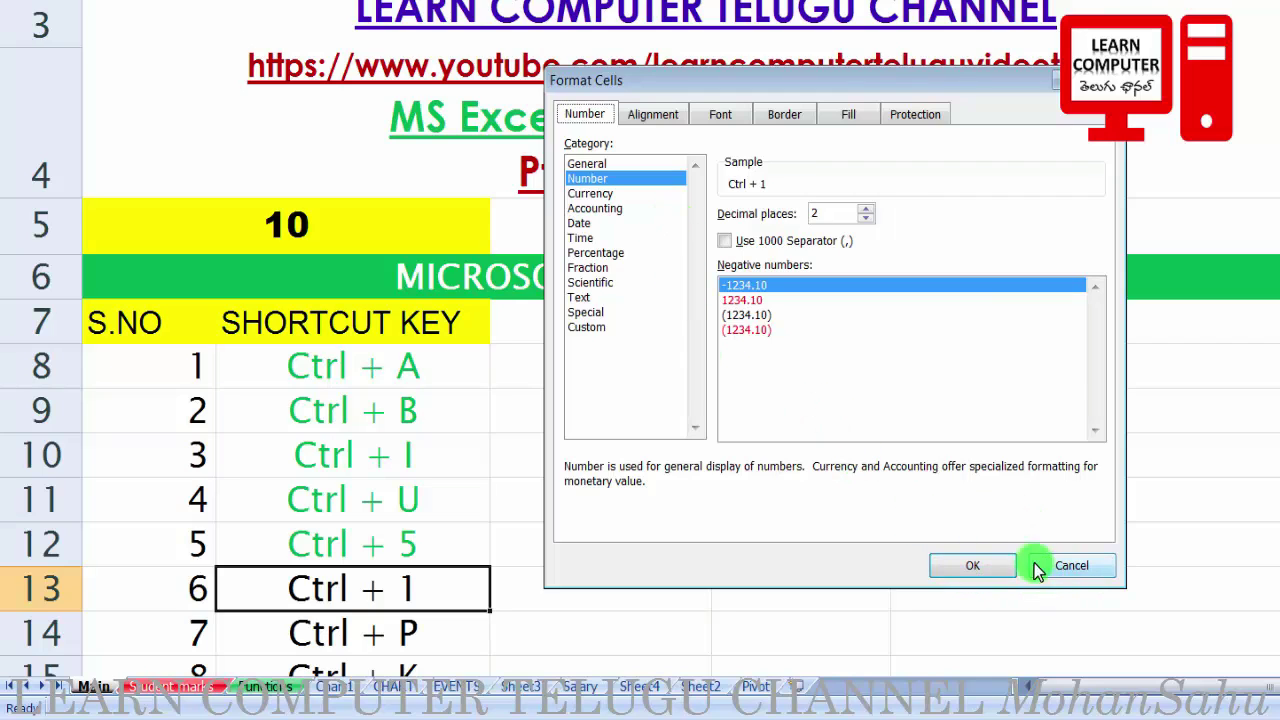
# Show the Alignment settings, cancel Format Cells, and apply the green font color to the shortcut entry in cell B13
pyautogui.click(586, 114)
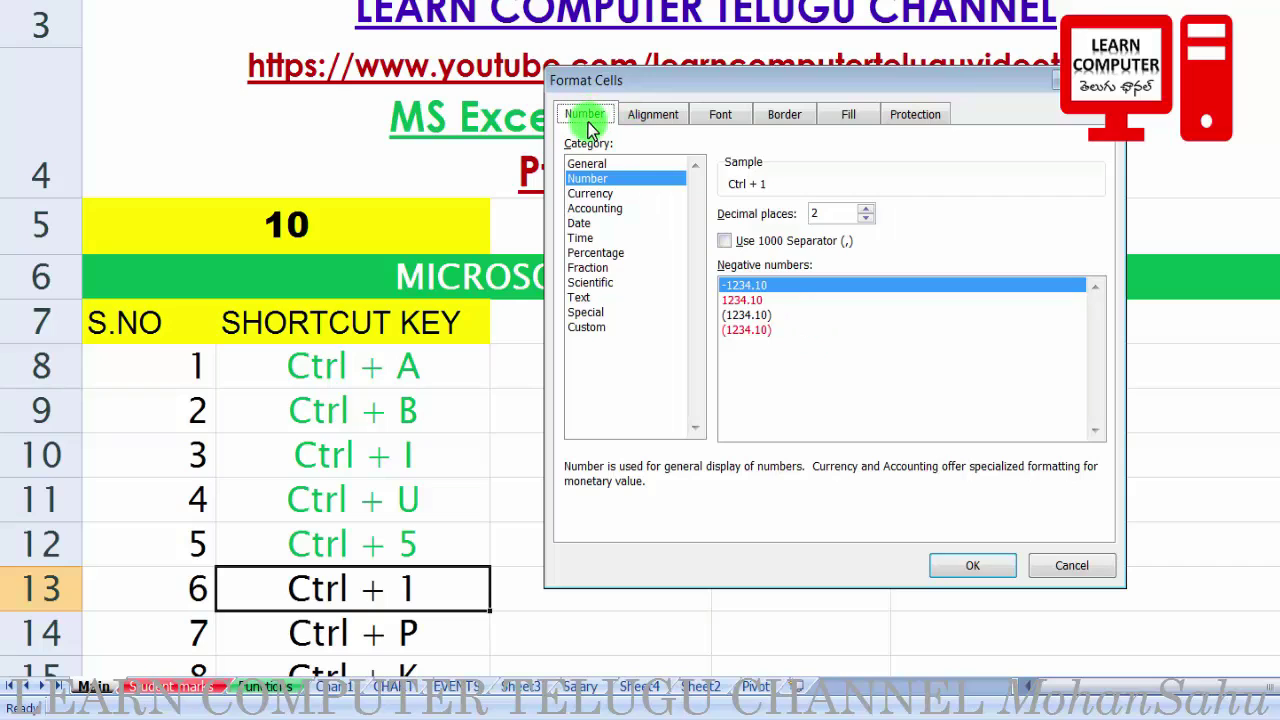
pyautogui.press('Right')
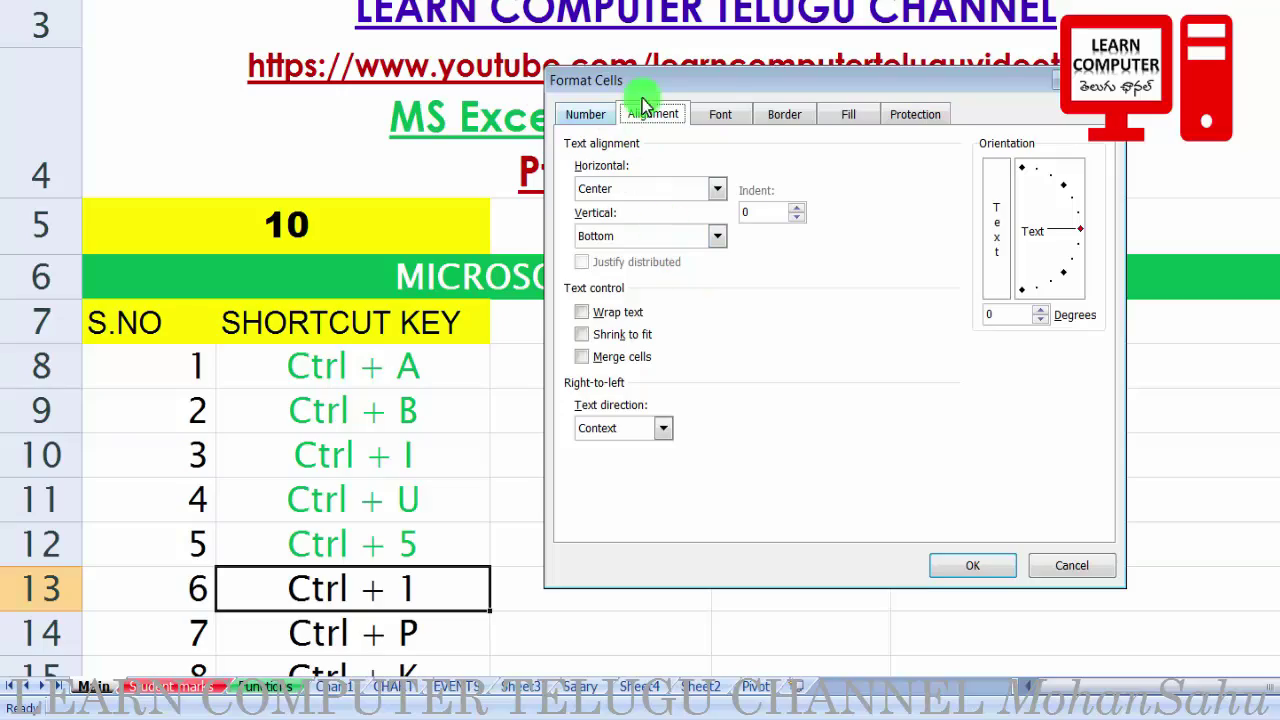
pyautogui.click(1071, 565)
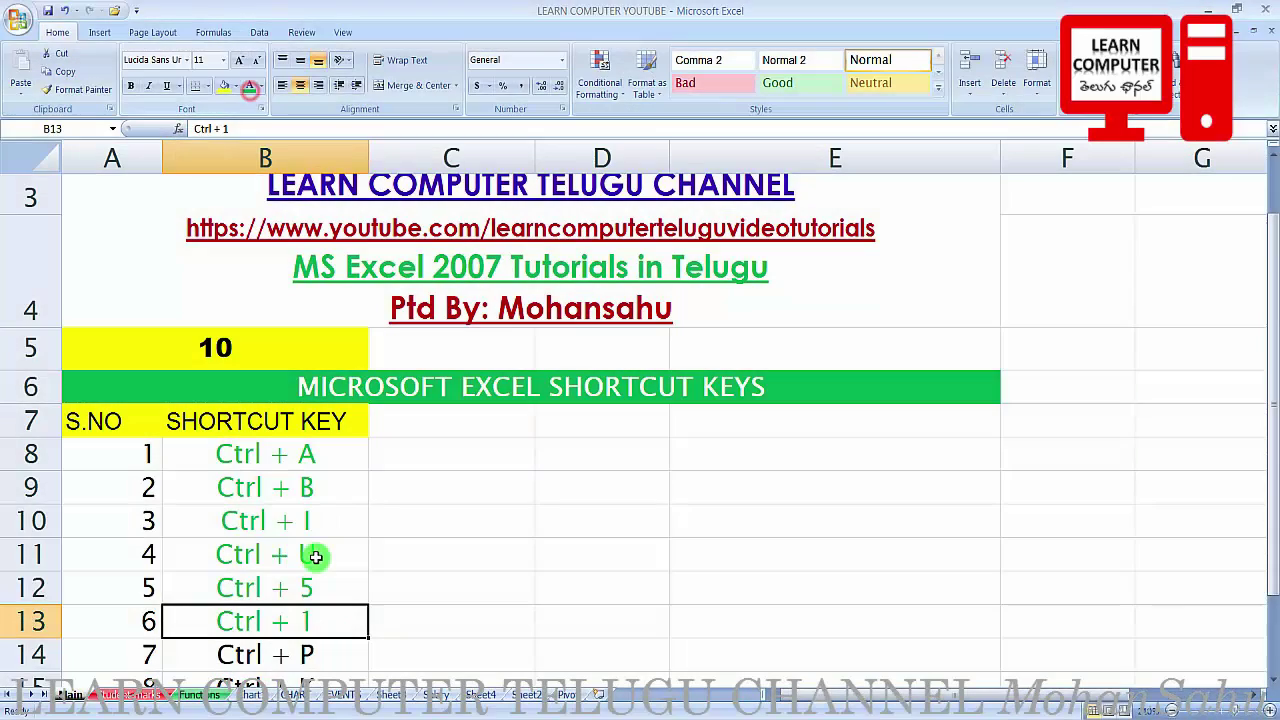
# Select cell B14, look at the workbook's print and preview commands, and return to the sheet without choosing one
pyautogui.click(294, 654)
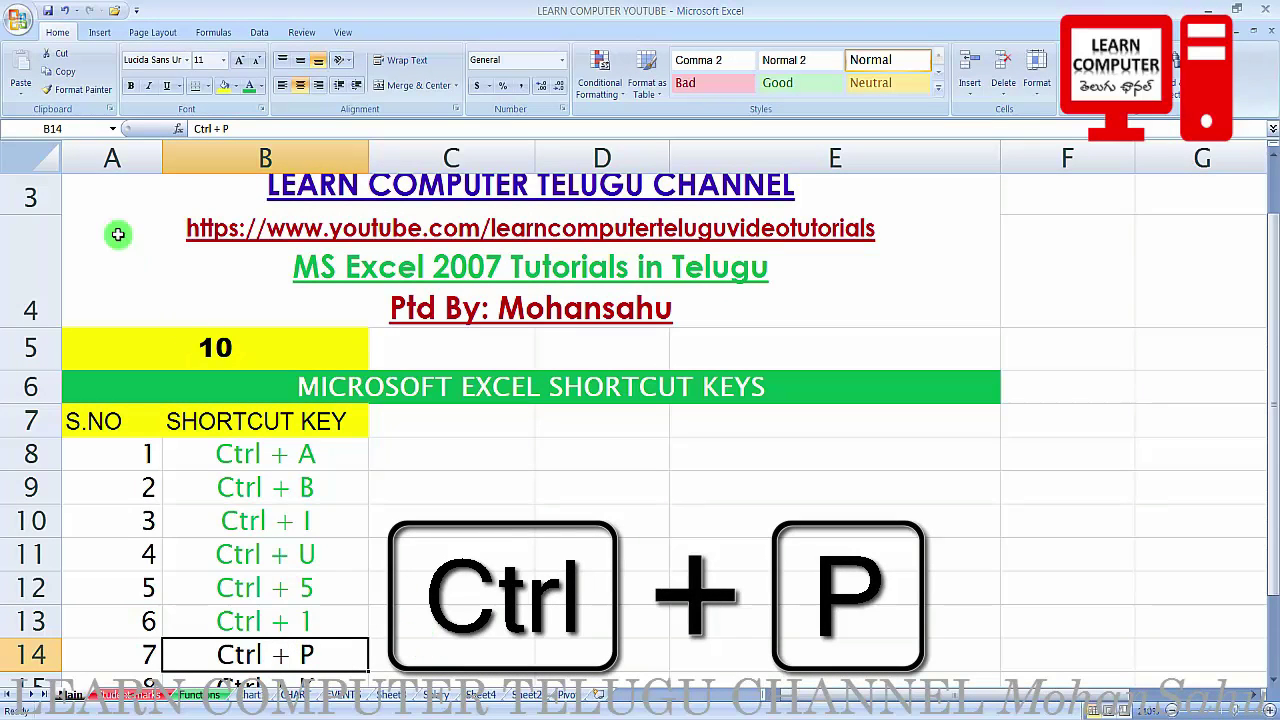
pyautogui.click(18, 18)
pyautogui.moveTo(46, 207)
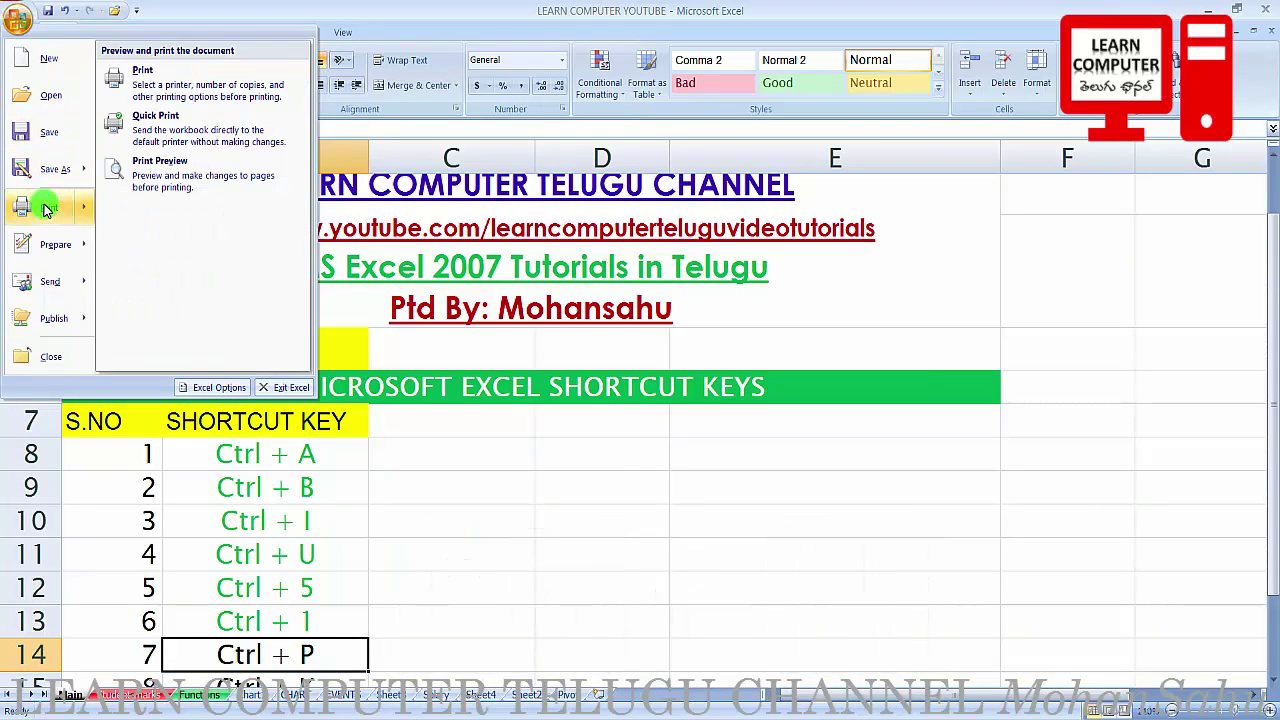
pyautogui.click(409, 649)
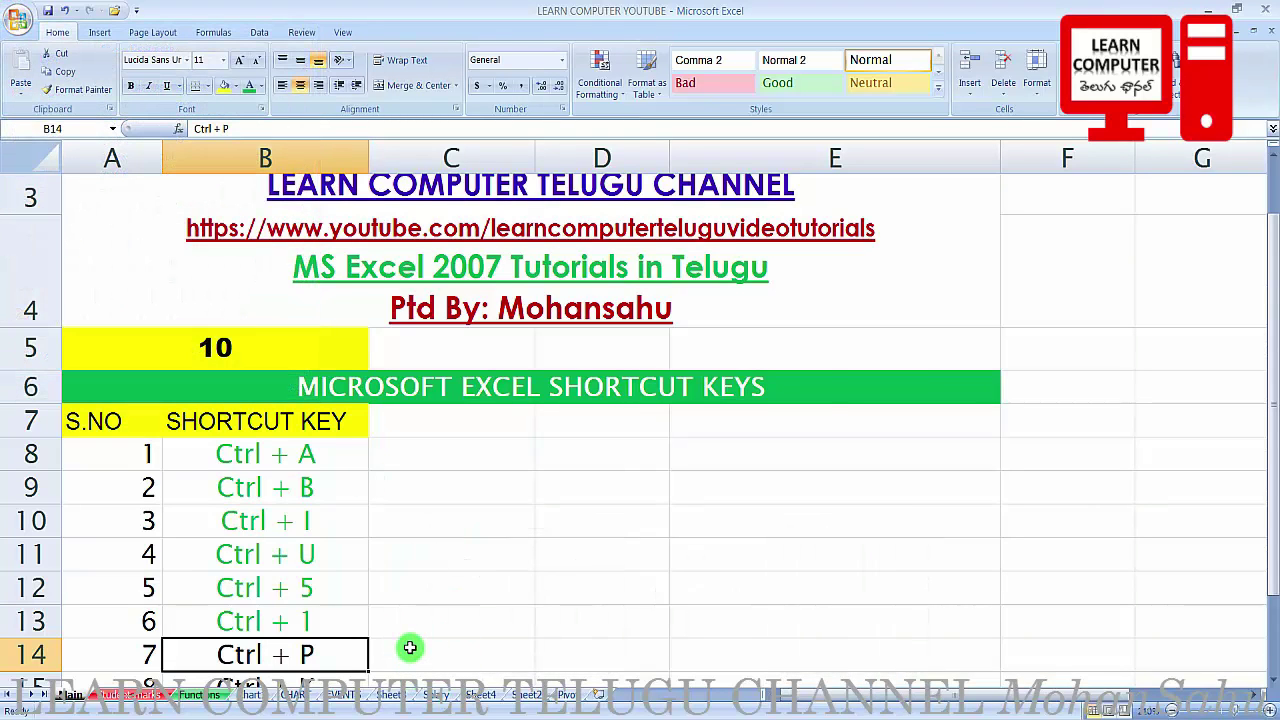
# Open the Print dialog and cancel it without printing, and color the print shortcut entry in cell B14 green
pyautogui.hotkey('ctrl', 'p')
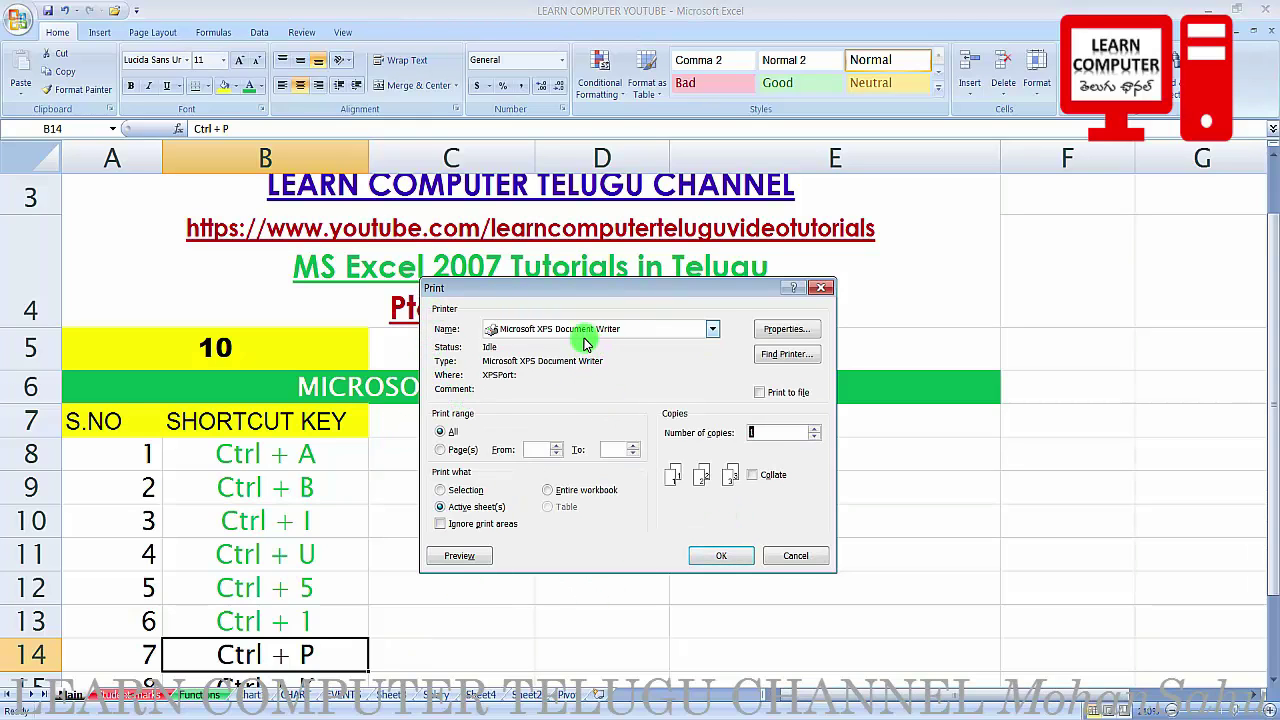
pyautogui.click(714, 557)
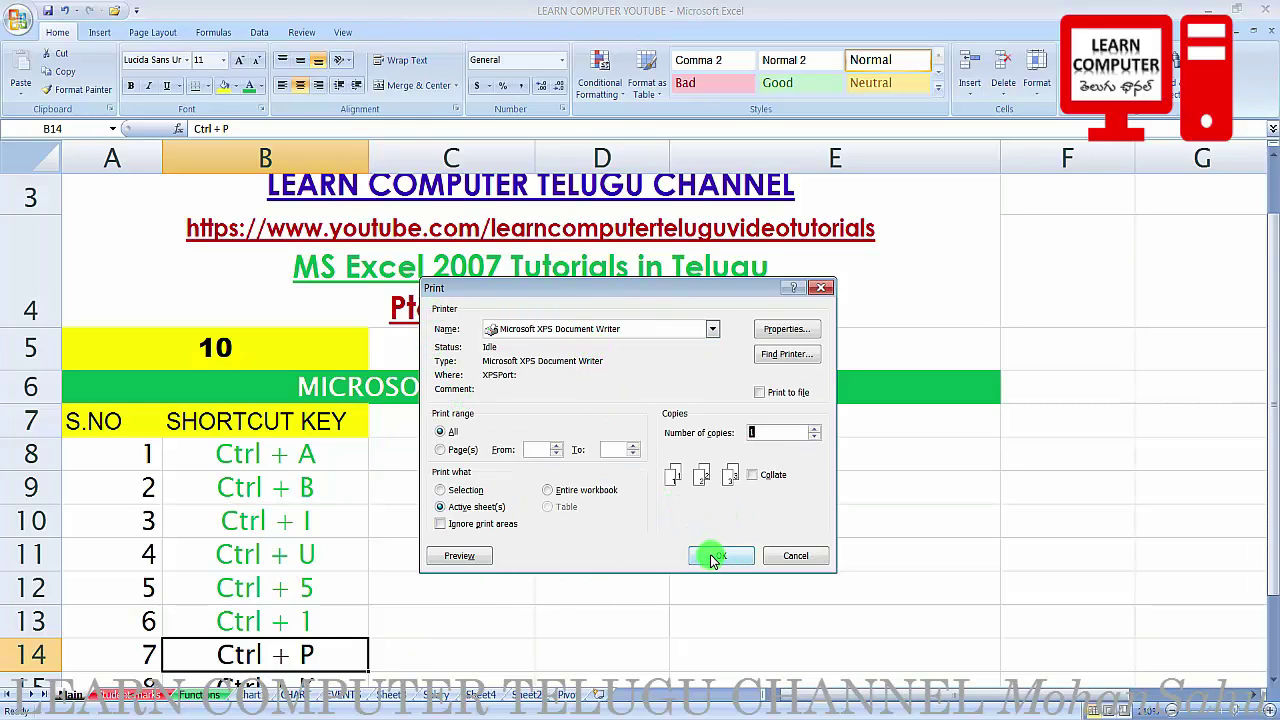
pyautogui.click(797, 556)
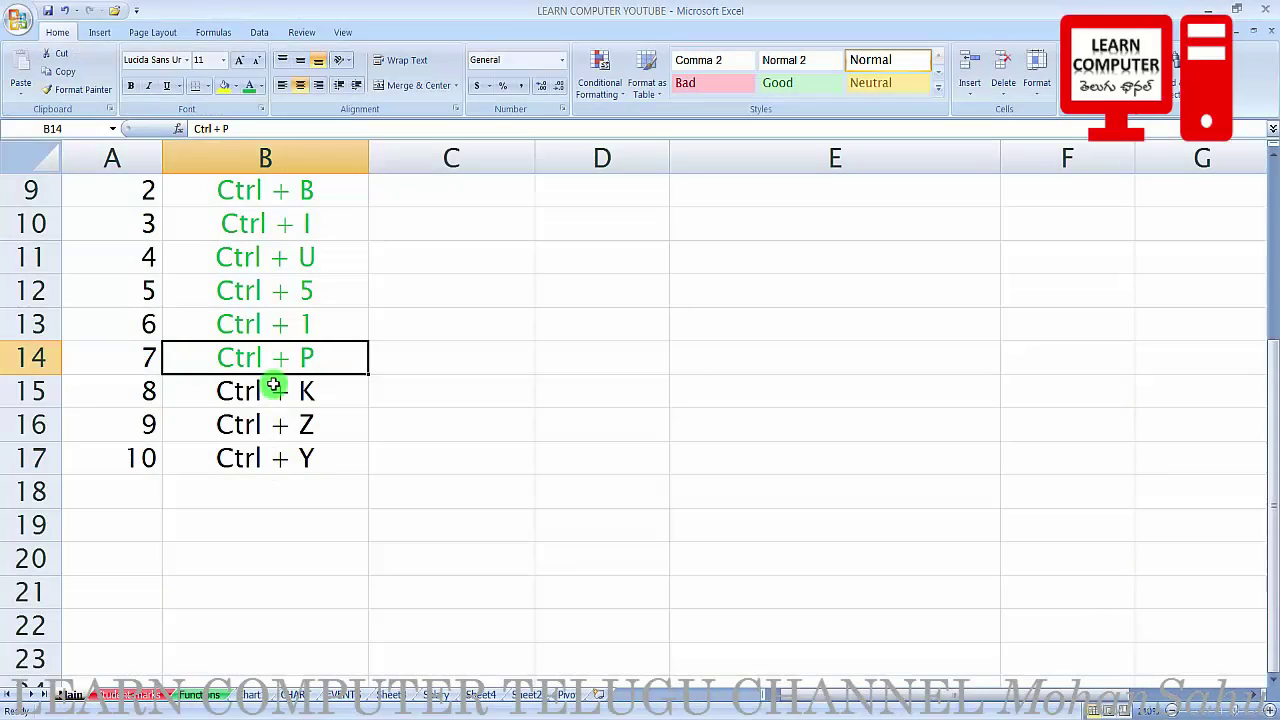
# Insert a hyperlink in cell D11 to the CONSOLIDATION file in the EXCEL YOUTUBE folder
pyautogui.click(273, 385)
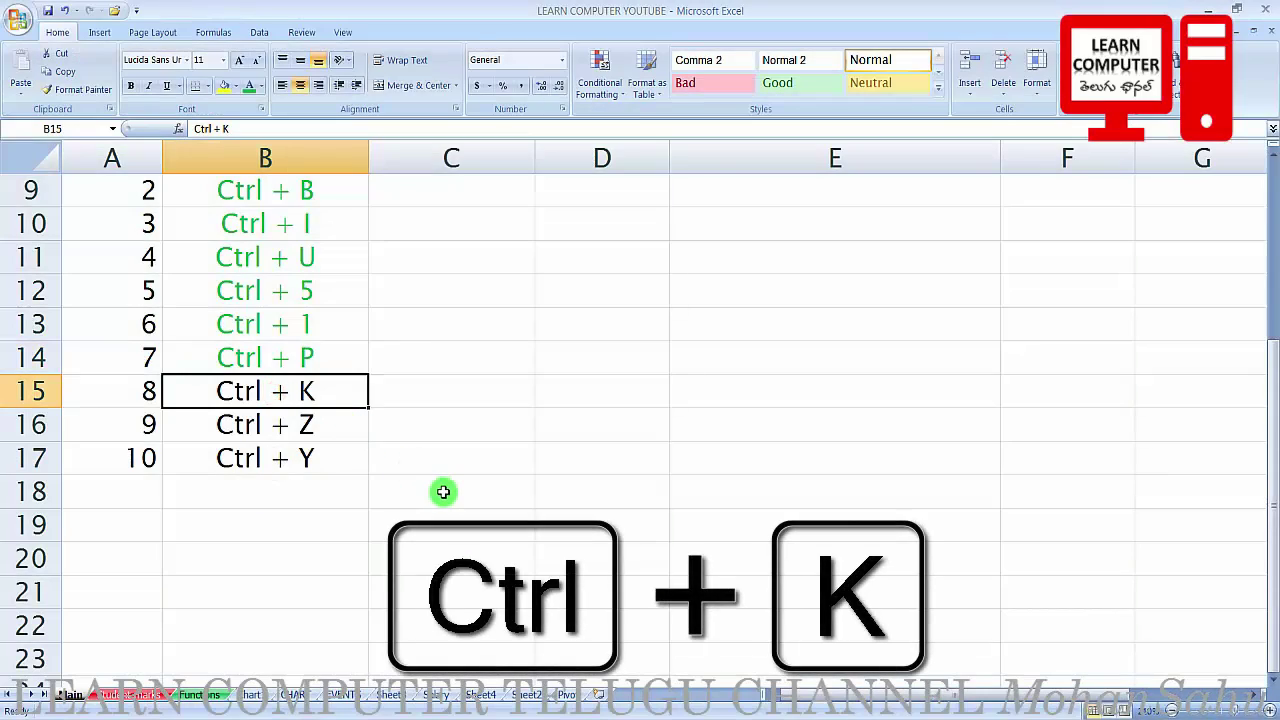
pyautogui.scroll(1, 443, 492)
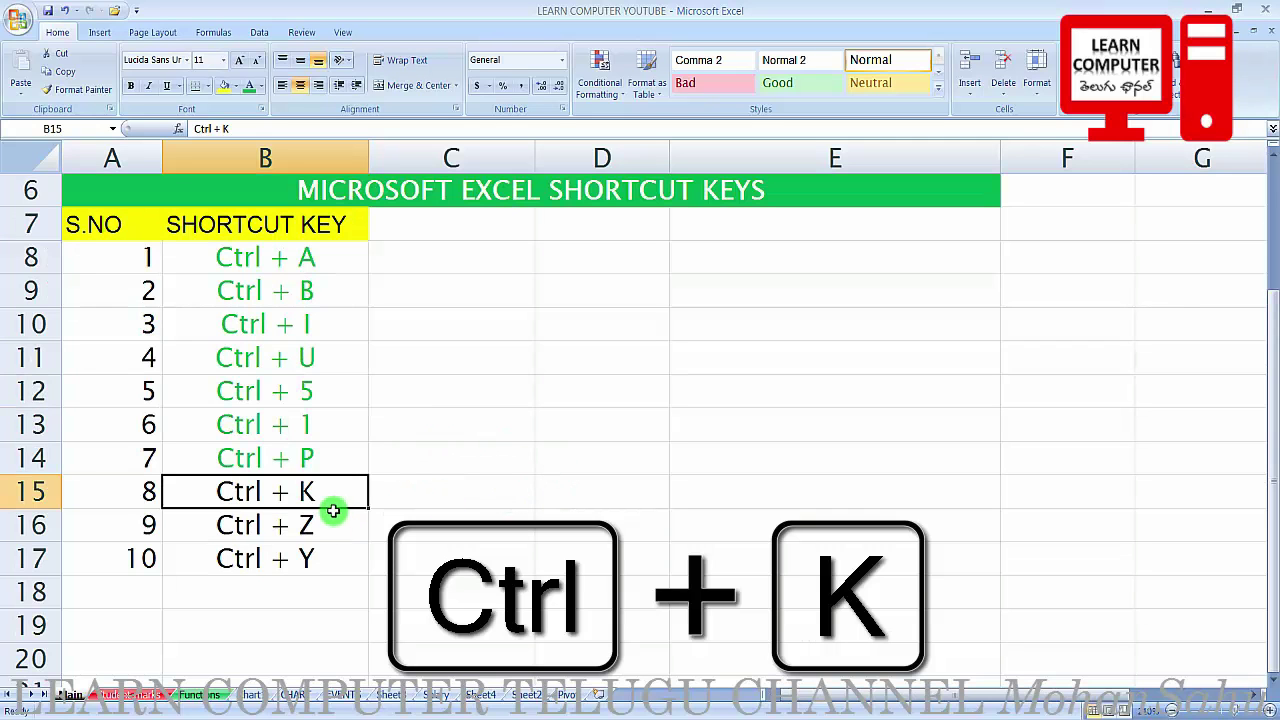
pyautogui.click(598, 353)
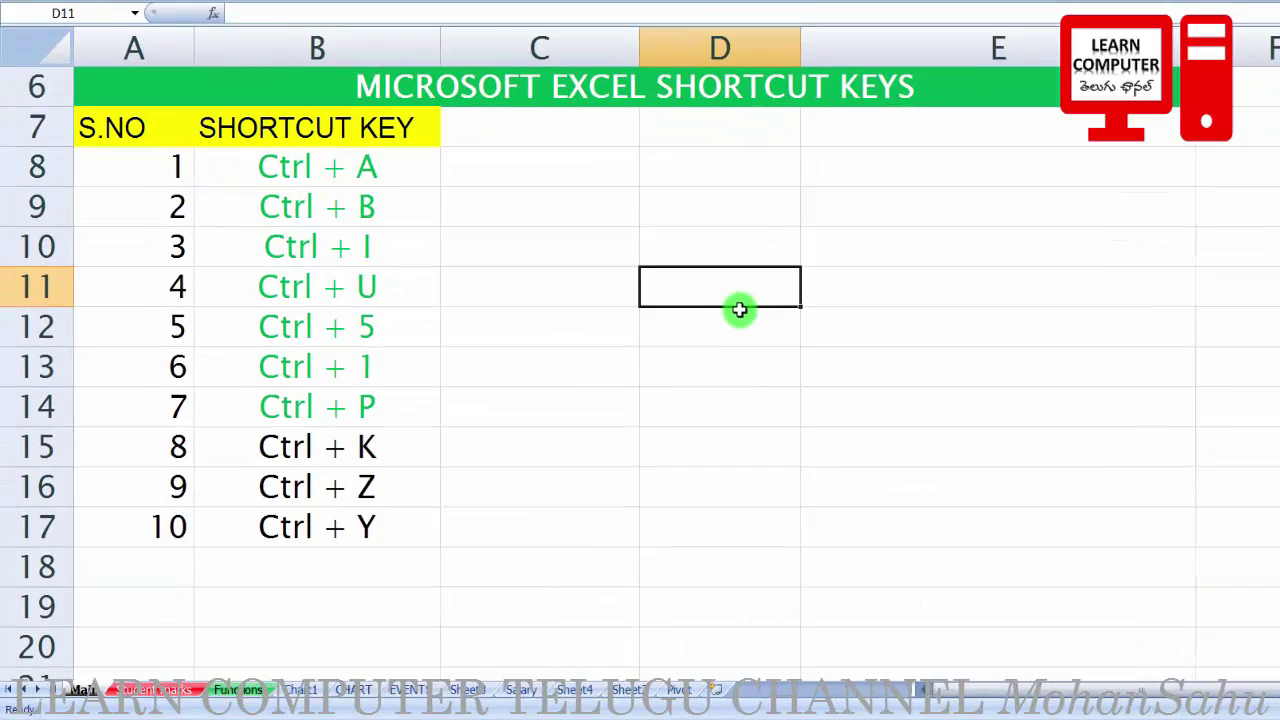
pyautogui.hotkey('ctrl', 'k')
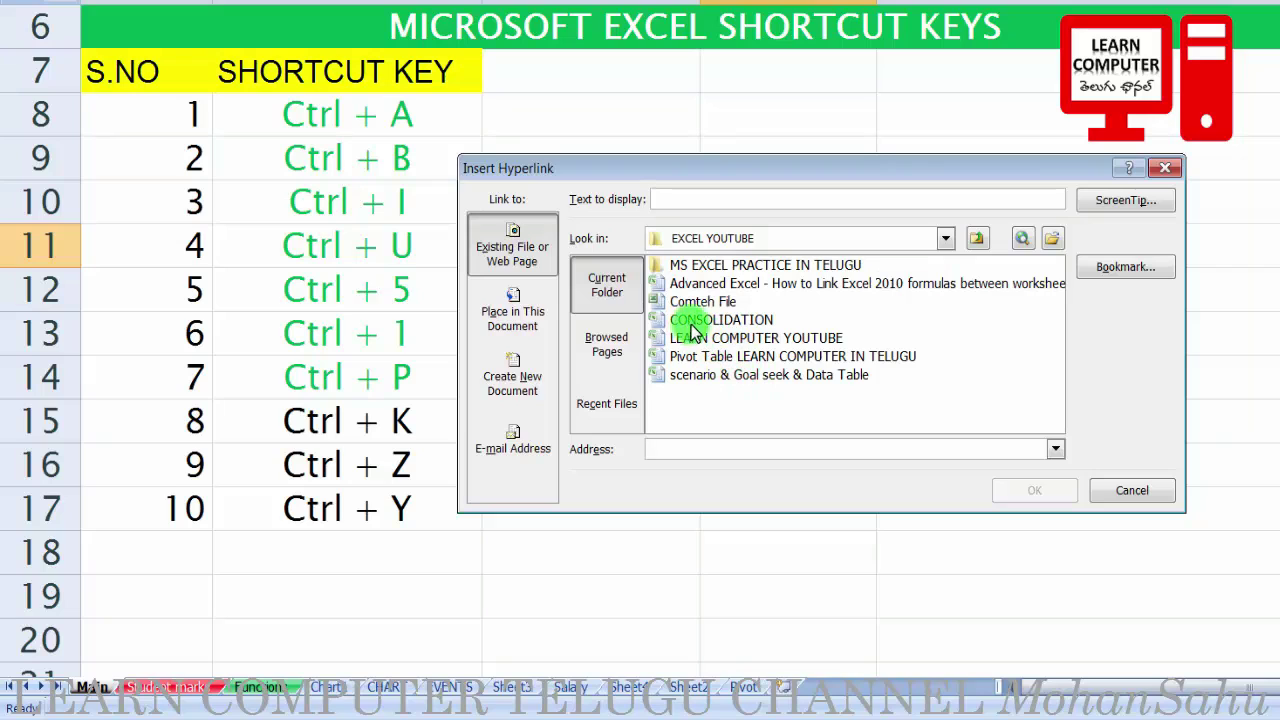
pyautogui.click(722, 320)
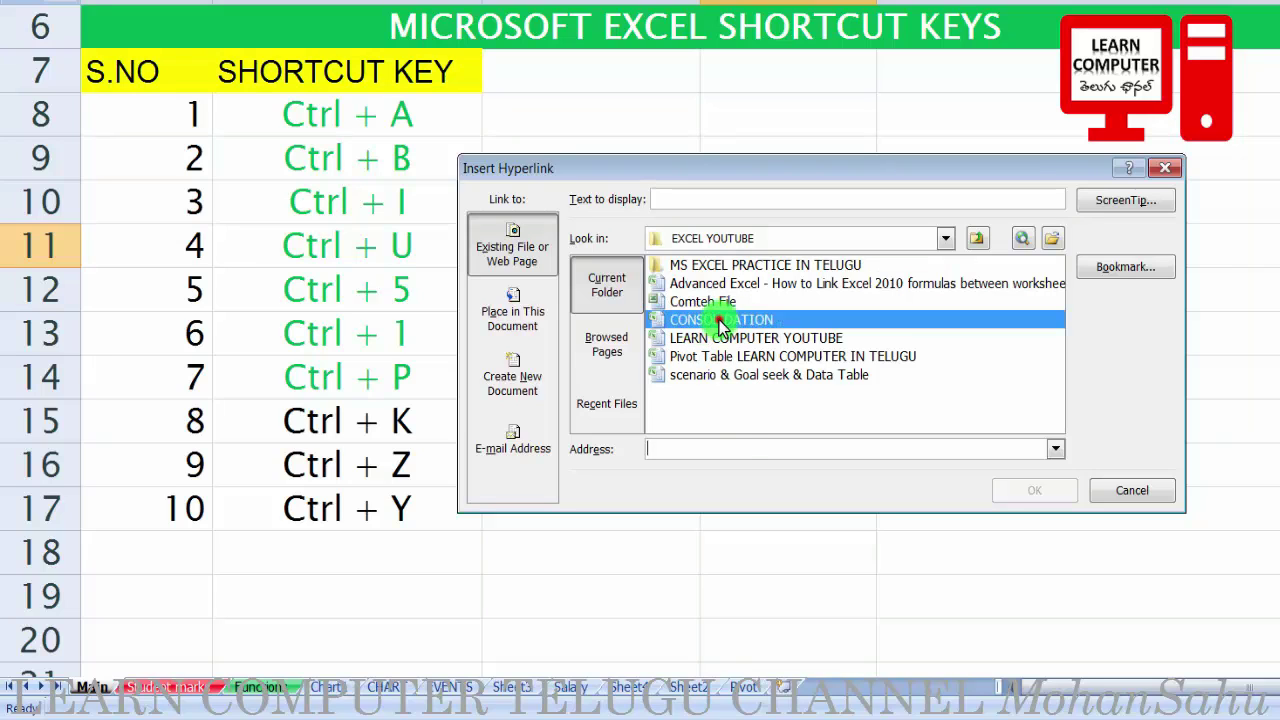
pyautogui.click(1012, 490)
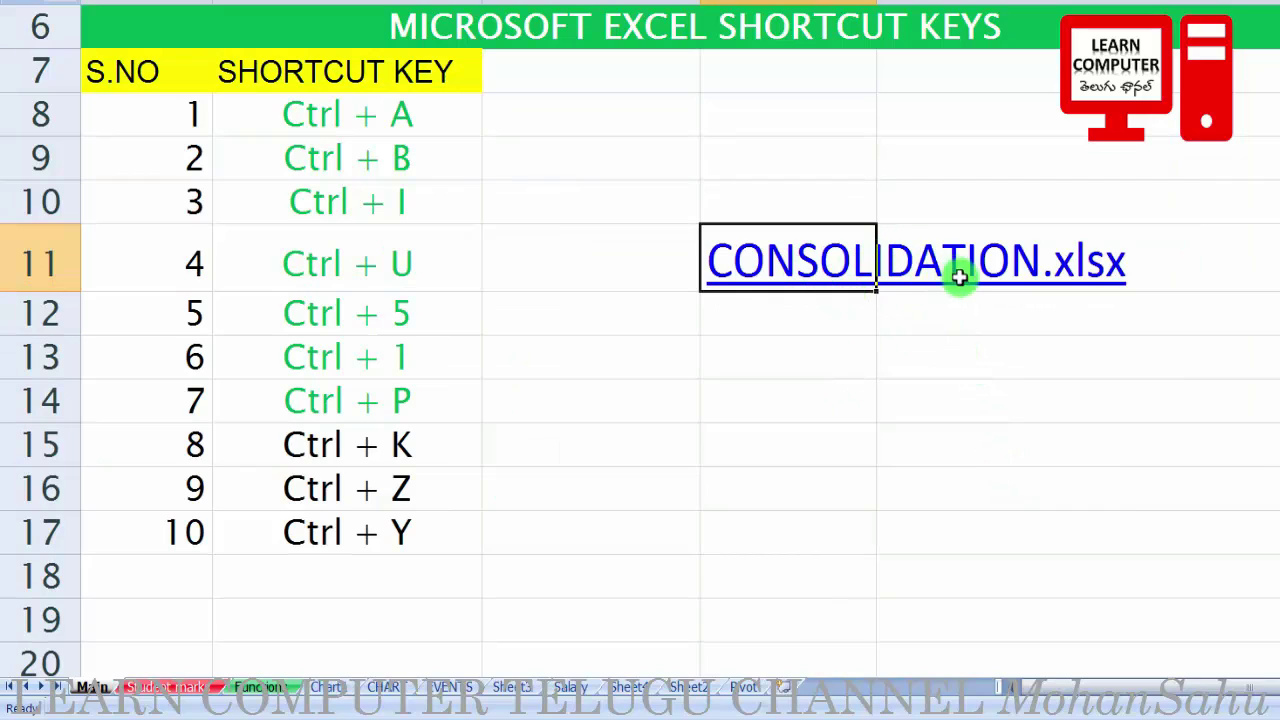
# Follow the CONSOLIDATION.xlsx hyperlink in cell D11 to view the linked workbook, and close that workbook again
pyautogui.click(770, 270)
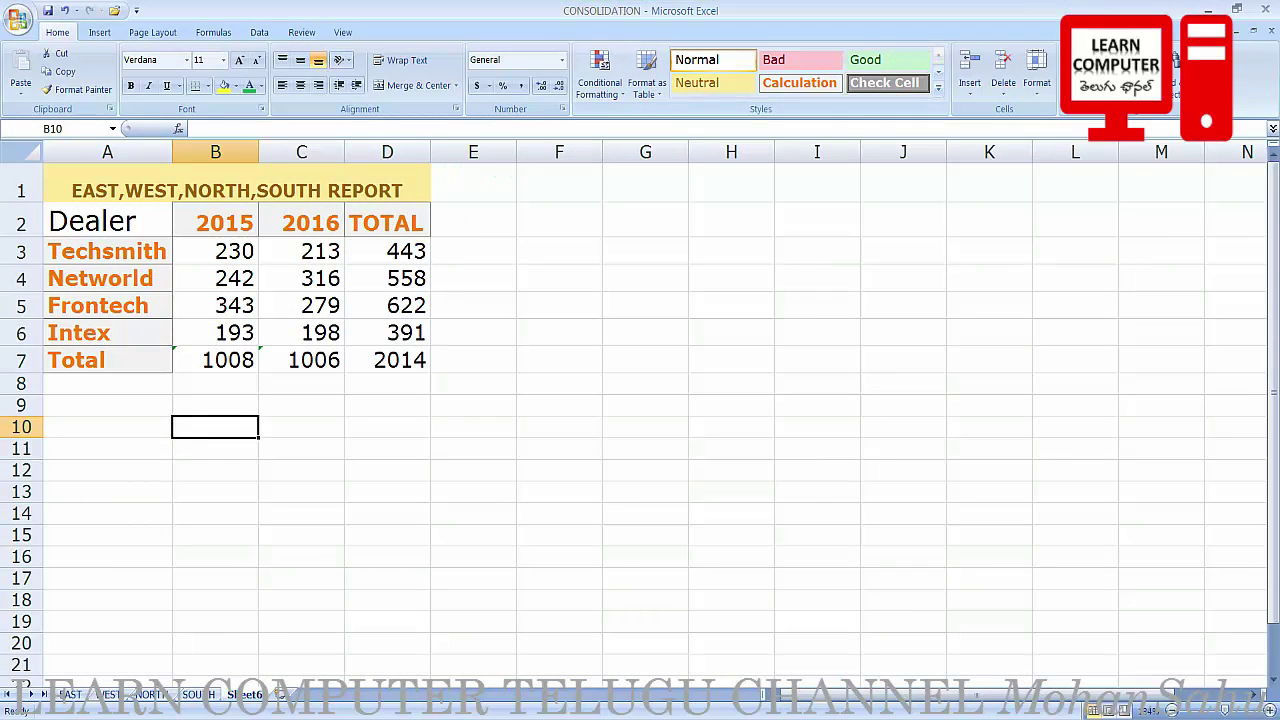
pyautogui.click(1270, 30)
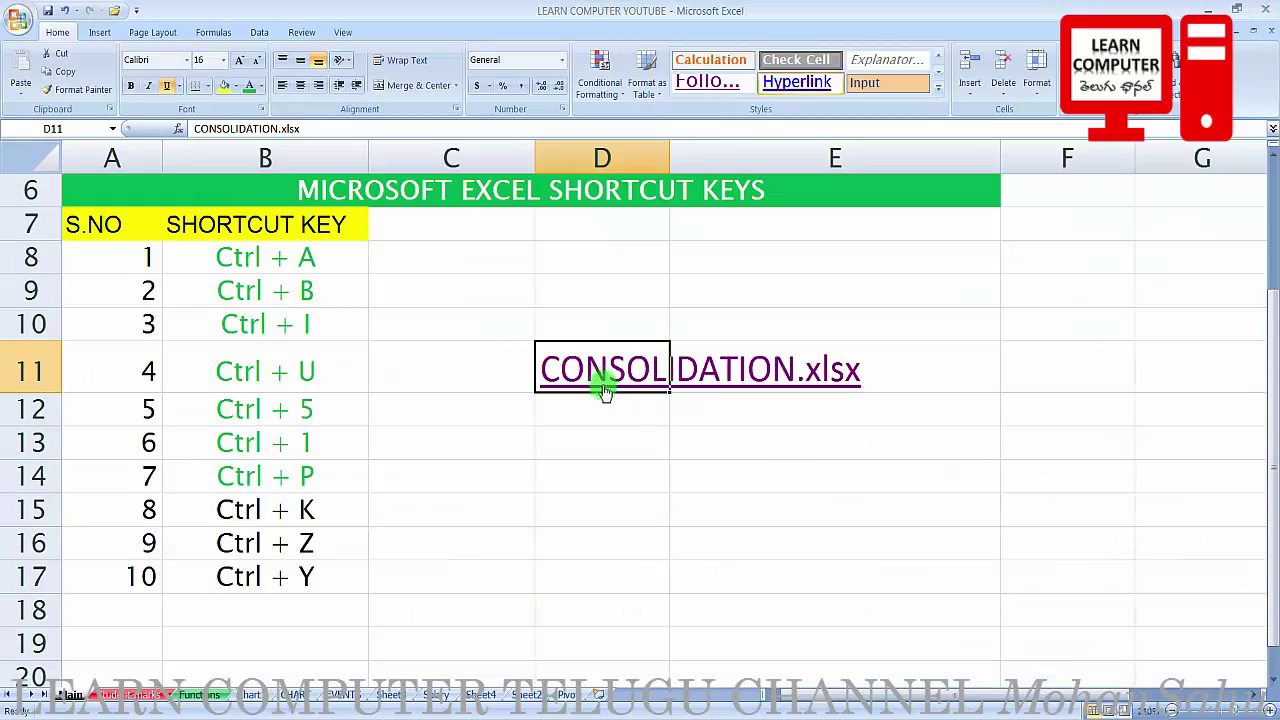
# Undo the recent edits back through the green coloring of B15, the hyperlink in D11, and the green coloring of B14 and B13
pyautogui.click(604, 390)
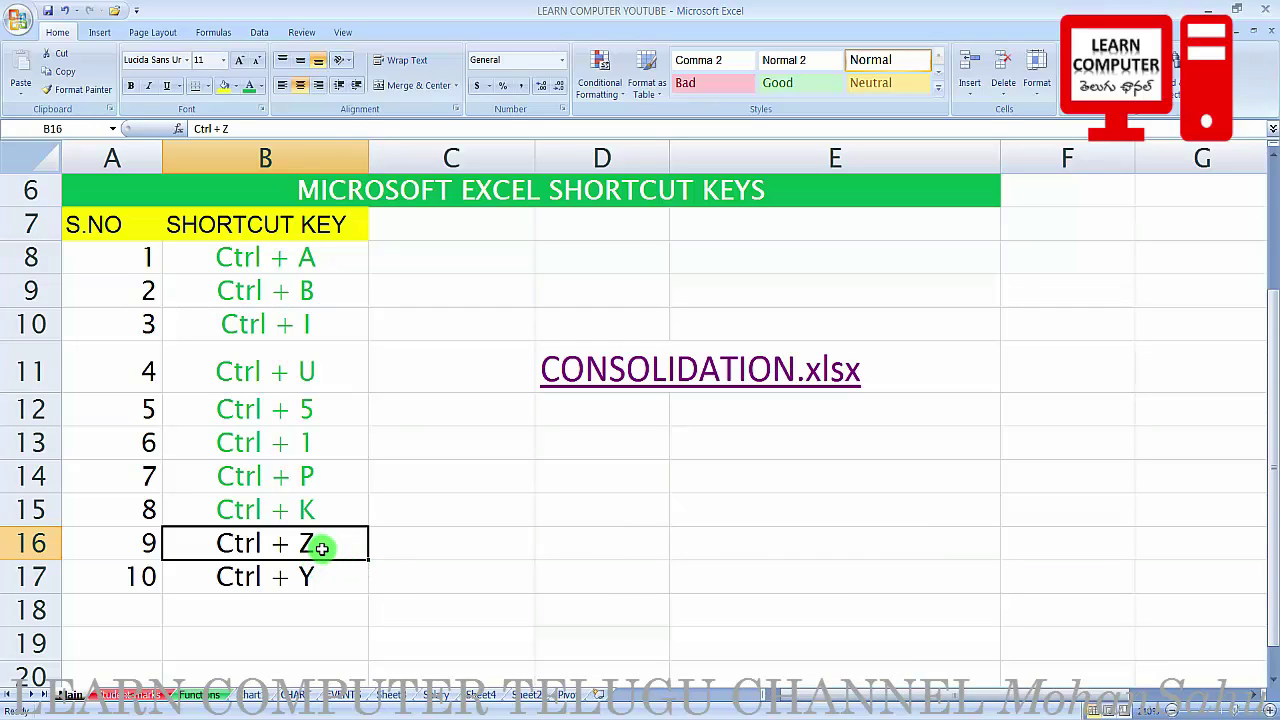
pyautogui.hotkey('ctrl', 'z')
pyautogui.hotkey('ctrl', 'z')
pyautogui.hotkey('ctrl', 'z')
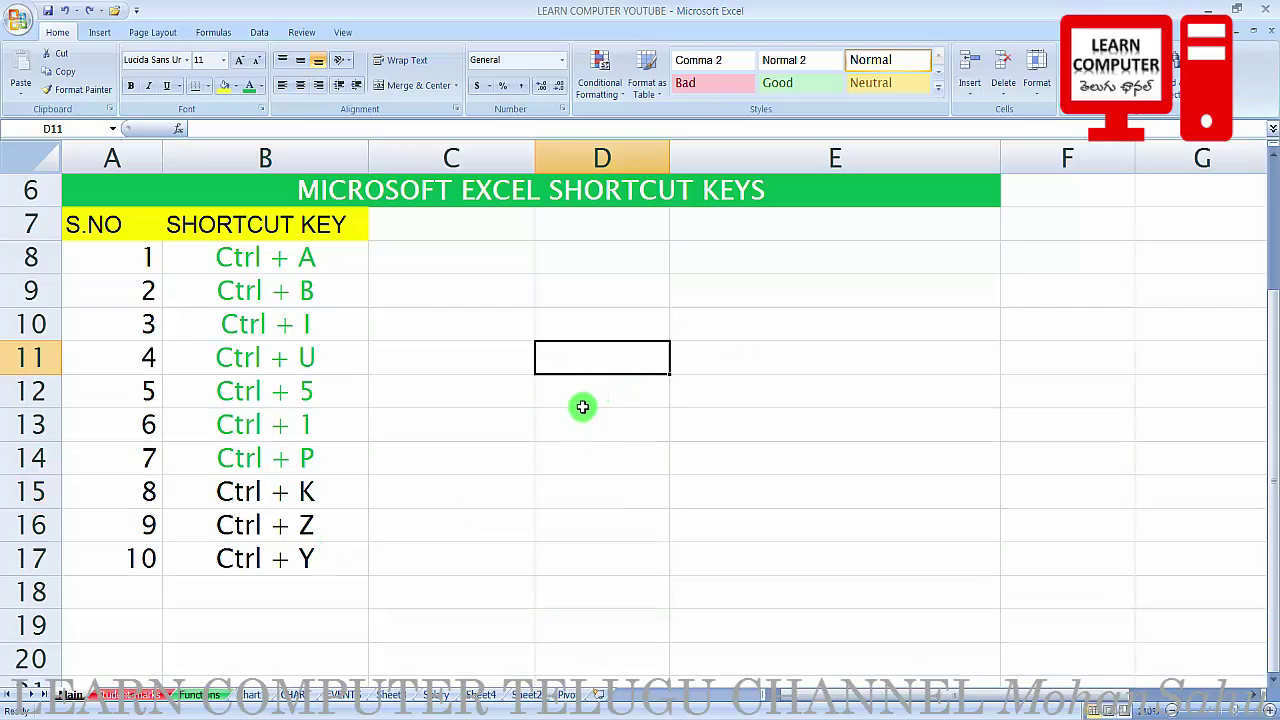
pyautogui.hotkey('ctrl', 'z')
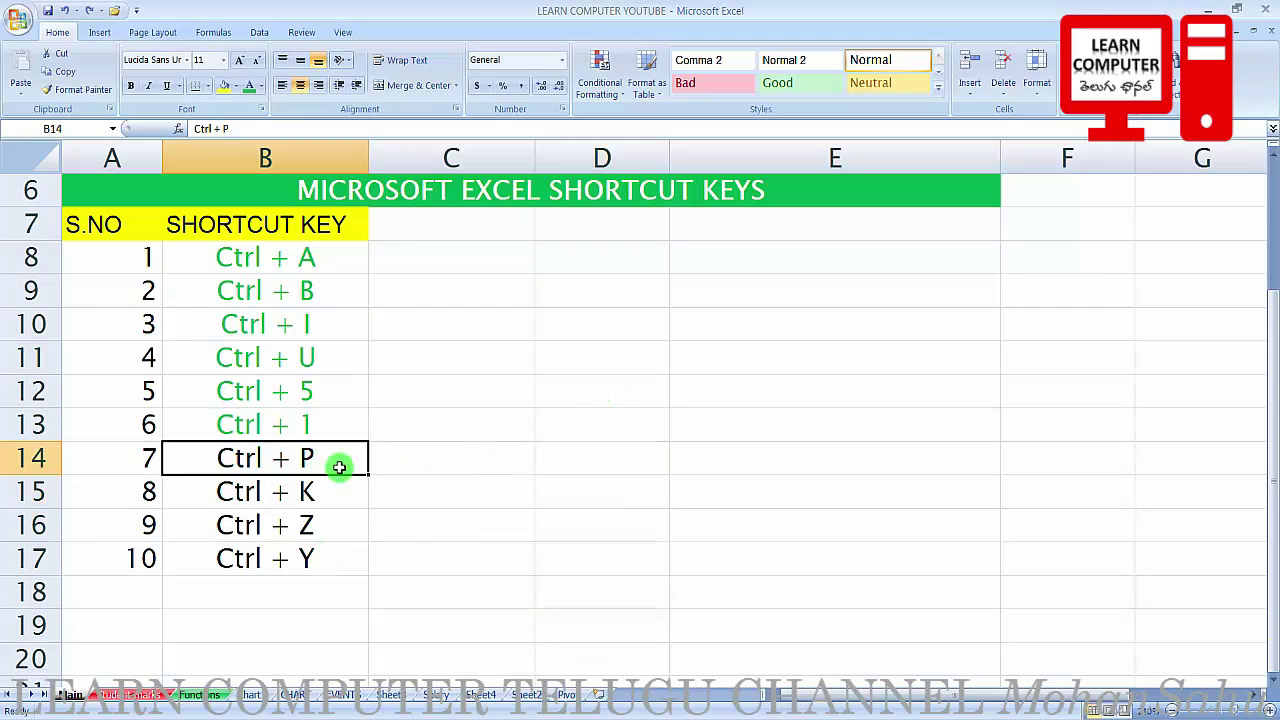
pyautogui.hotkey('ctrl', 'z')
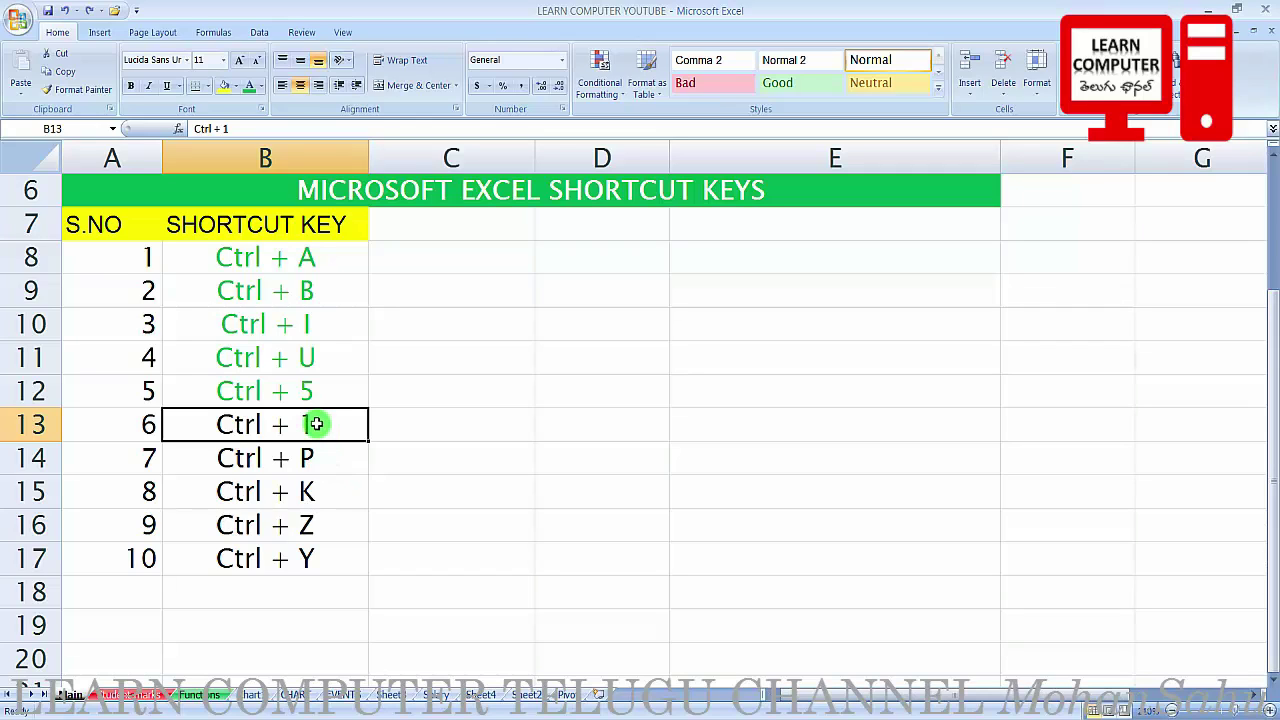
# Redo the green coloring of cells B13 and B14 and the CONSOLIDATION.xlsx hyperlink in cell D11
pyautogui.click(300, 566)
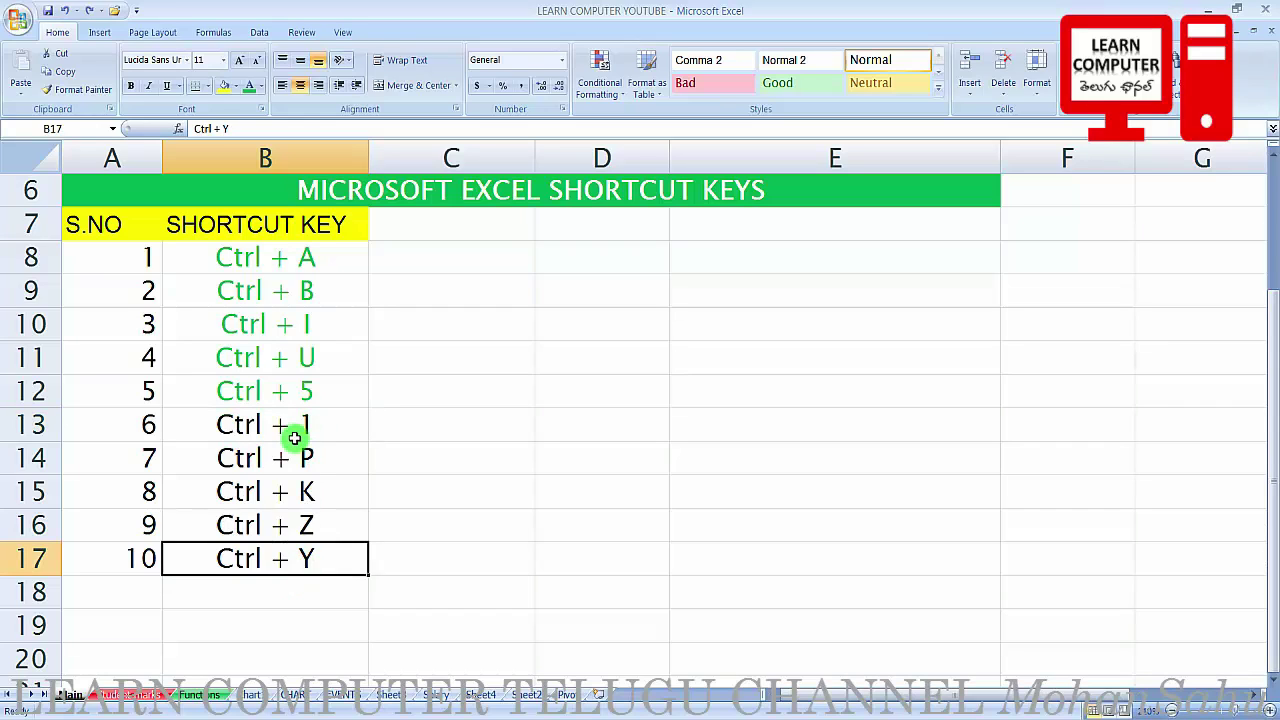
pyautogui.click(309, 519)
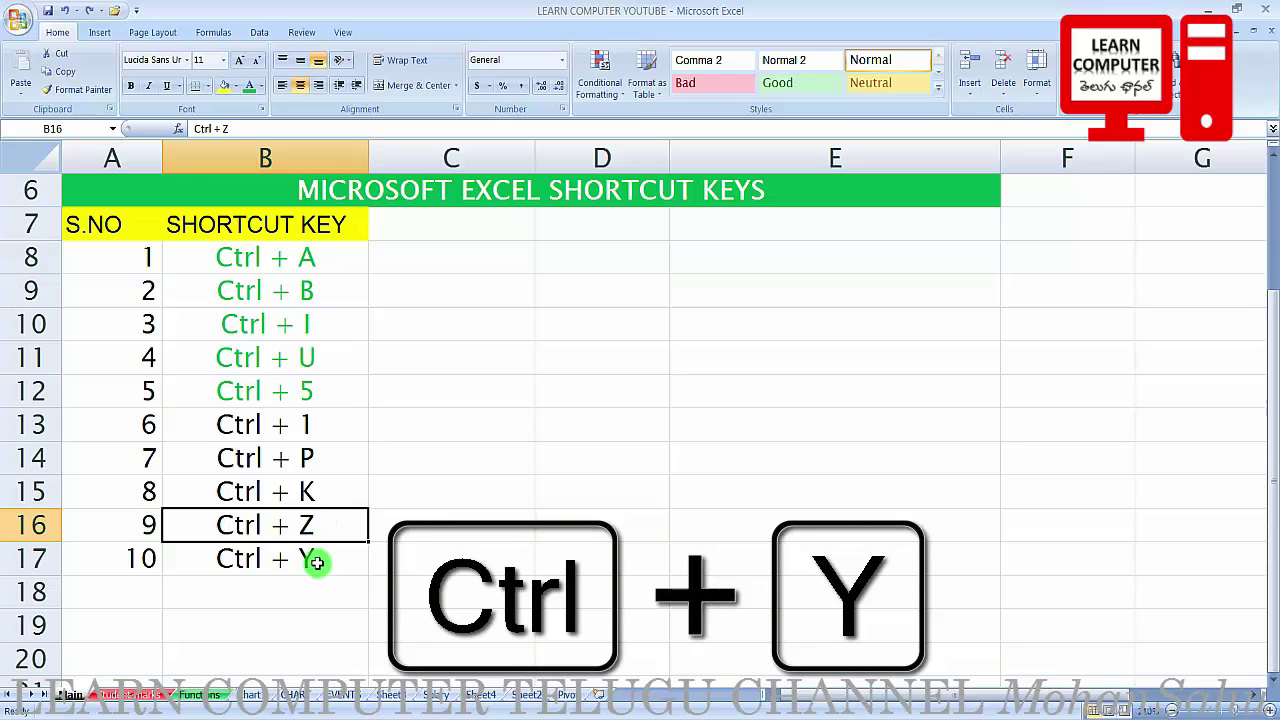
pyautogui.hotkey('ctrl', 'y')
pyautogui.hotkey('ctrl', 'y')
pyautogui.hotkey('ctrl', 'y')
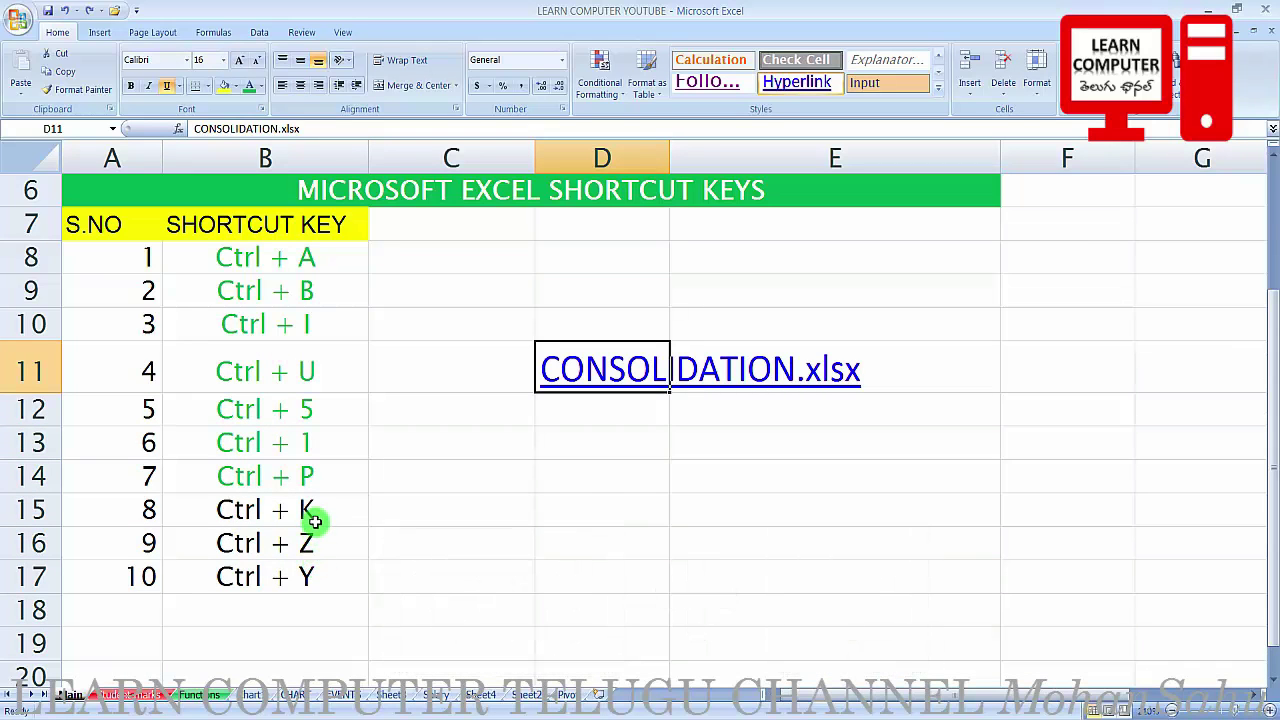
# Color the last three shortcut entries, Ctrl + K, Ctrl + Z and Ctrl + Y in cells B15:B17, green
pyautogui.moveTo(313, 512); pyautogui.dragTo(314, 574)
pyautogui.hotkey('ctrl', 'y')
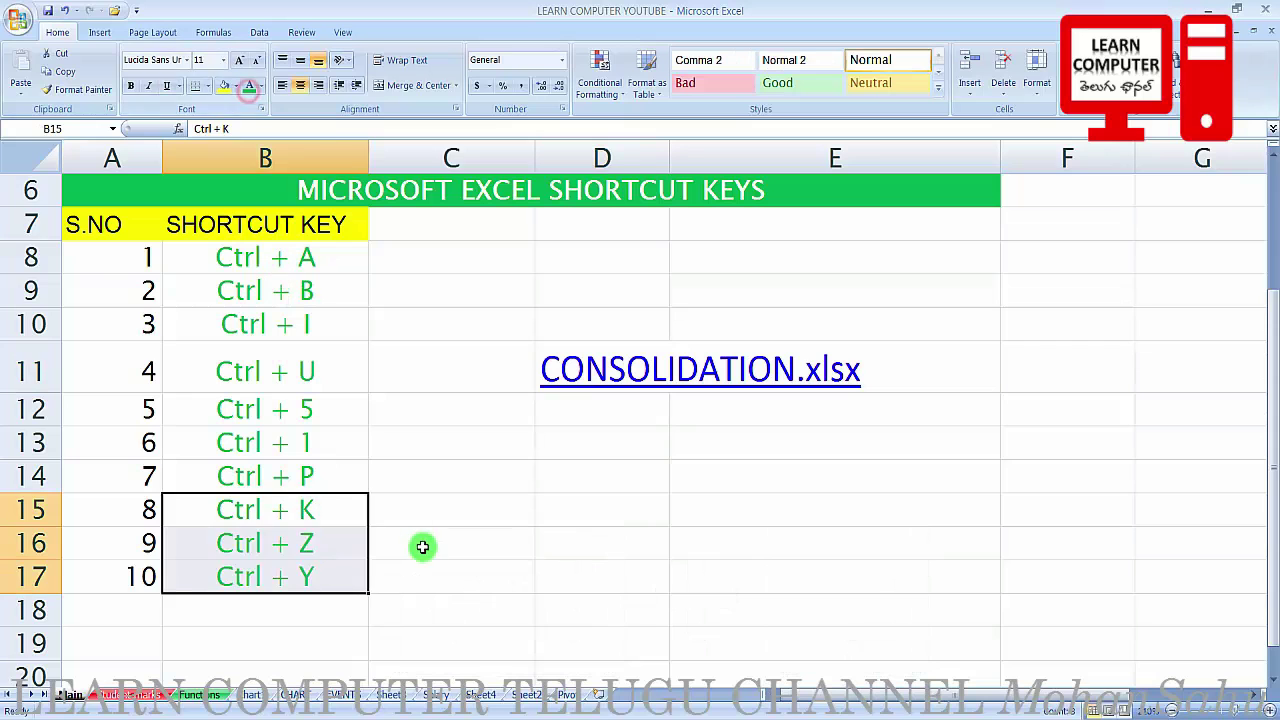
pyautogui.click(422, 548)
pyautogui.click(309, 585)
pyautogui.scroll(2, 309, 580)
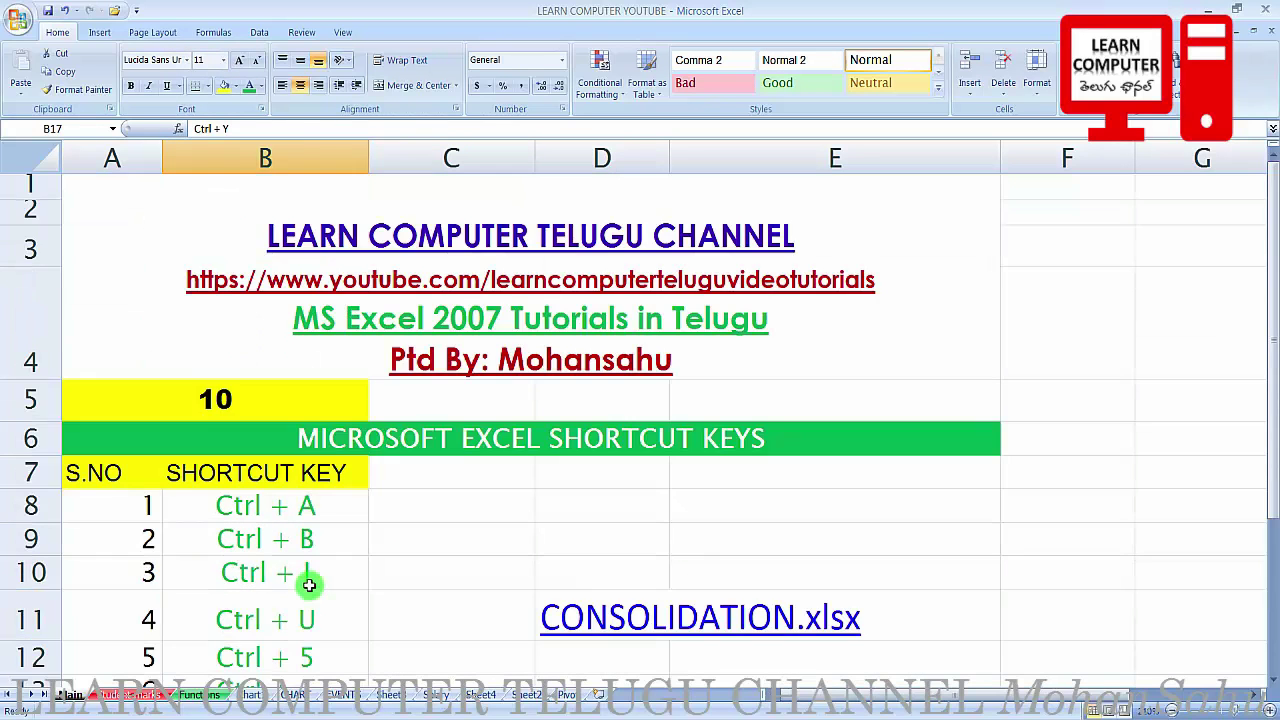
pyautogui.scroll(-2, 309, 583)
pyautogui.click(423, 491)
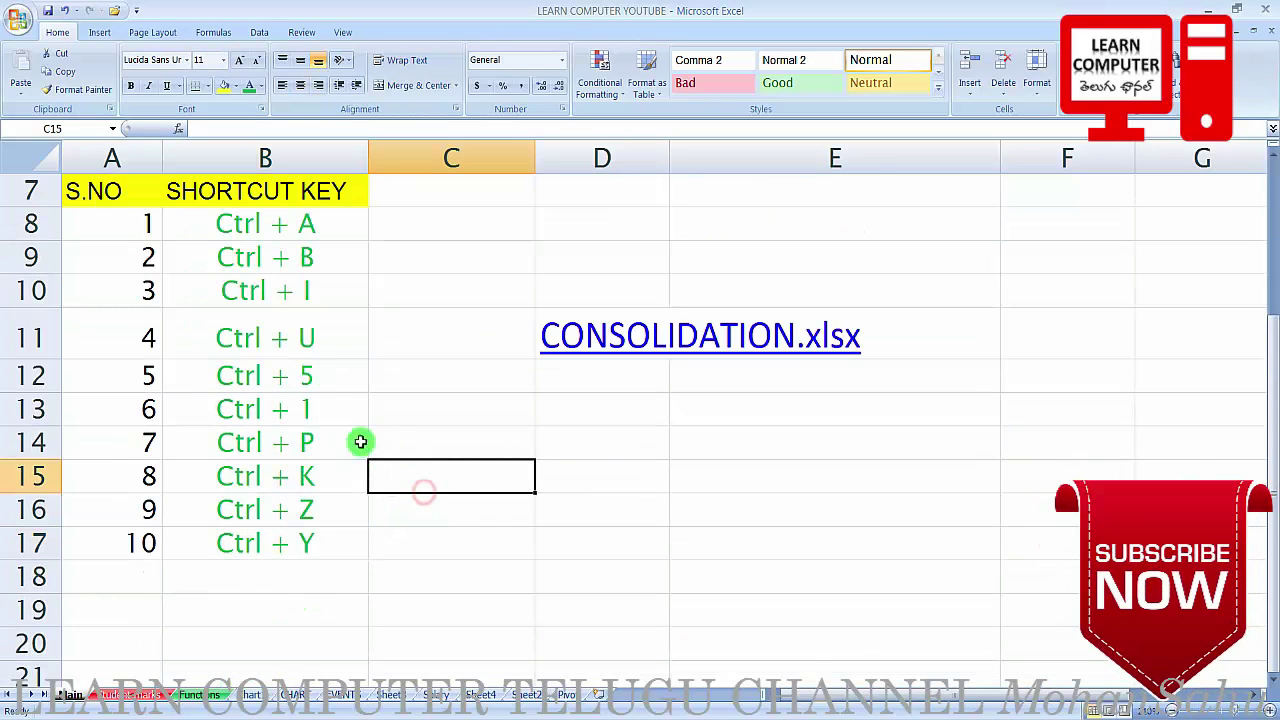
pyautogui.scroll(-1, 464, 500)
pyautogui.scroll(3, 464, 500)
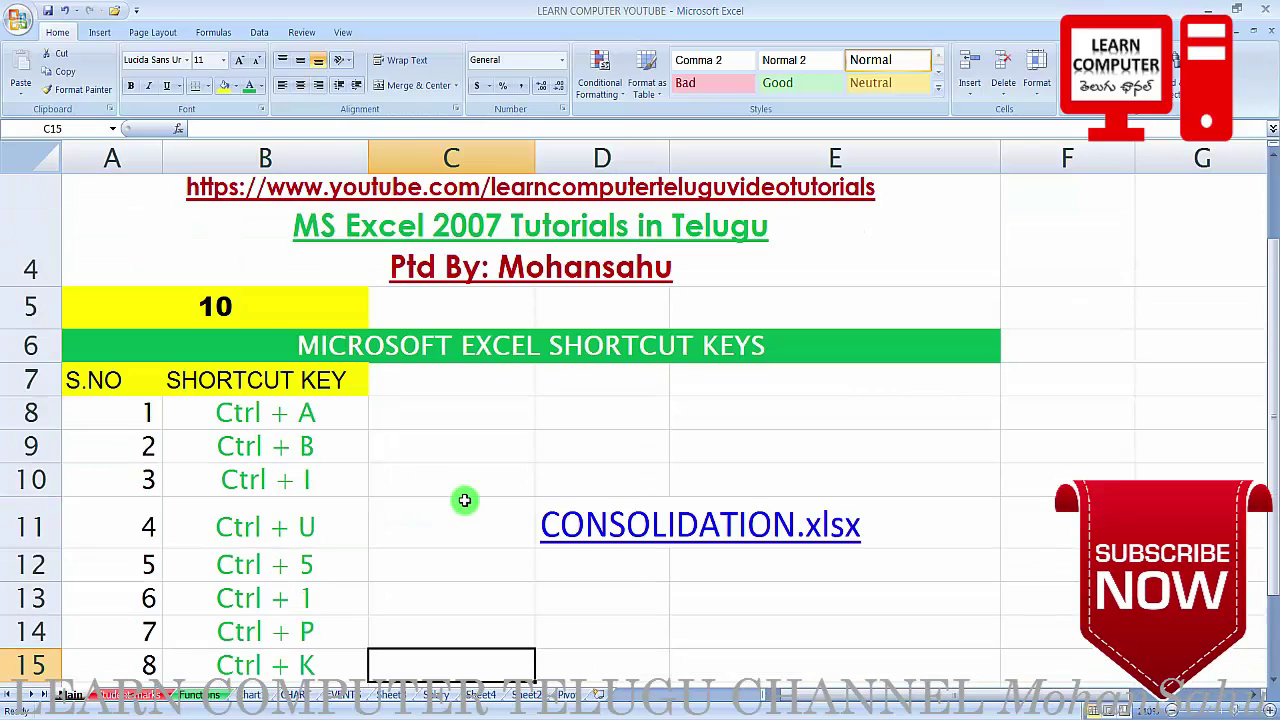